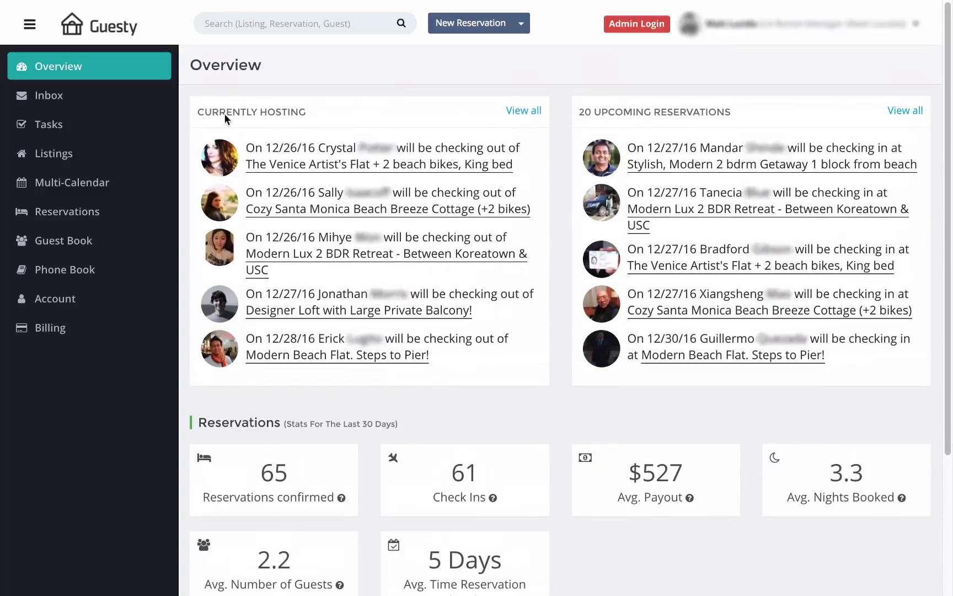
pyautogui.click(321, 166)
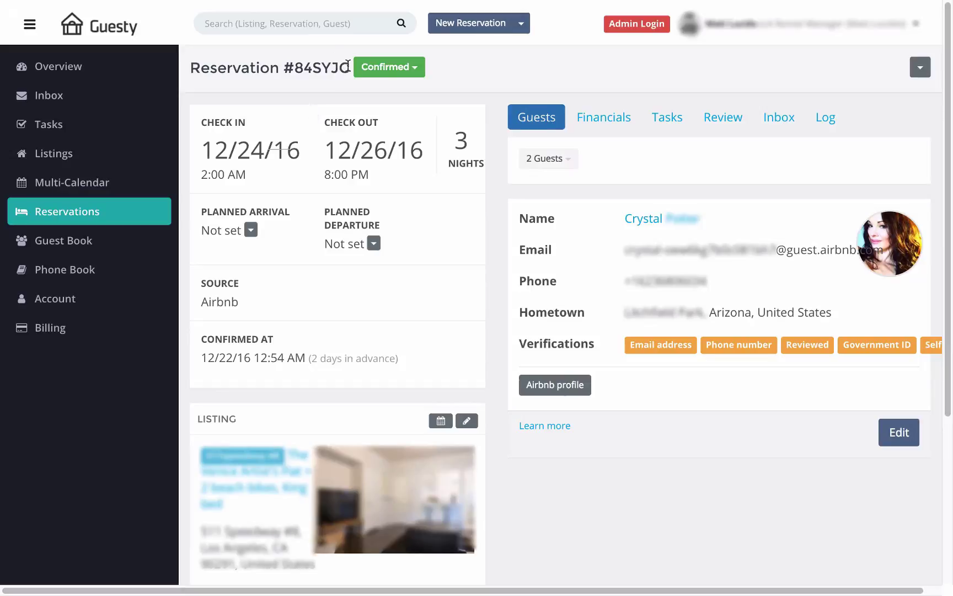
pyautogui.moveTo(348, 65); pyautogui.dragTo(313, 66)
pyautogui.click(251, 230)
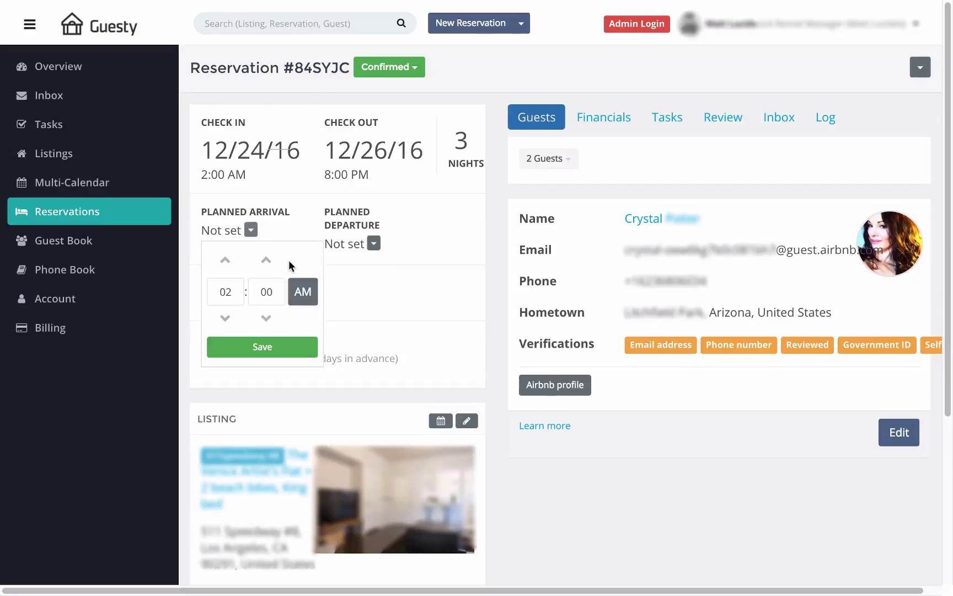
pyautogui.click(348, 291)
pyautogui.click(374, 243)
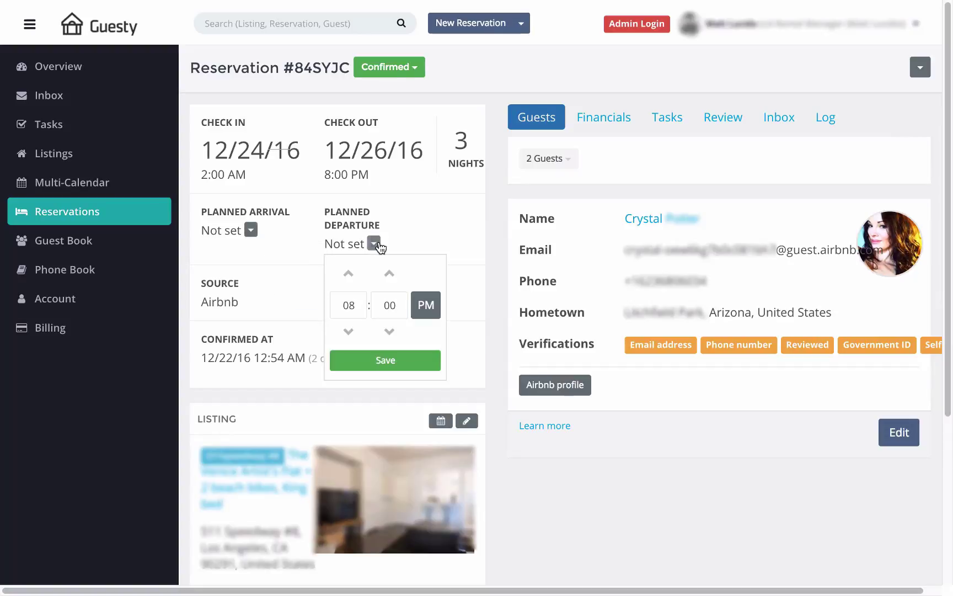
pyautogui.click(275, 286)
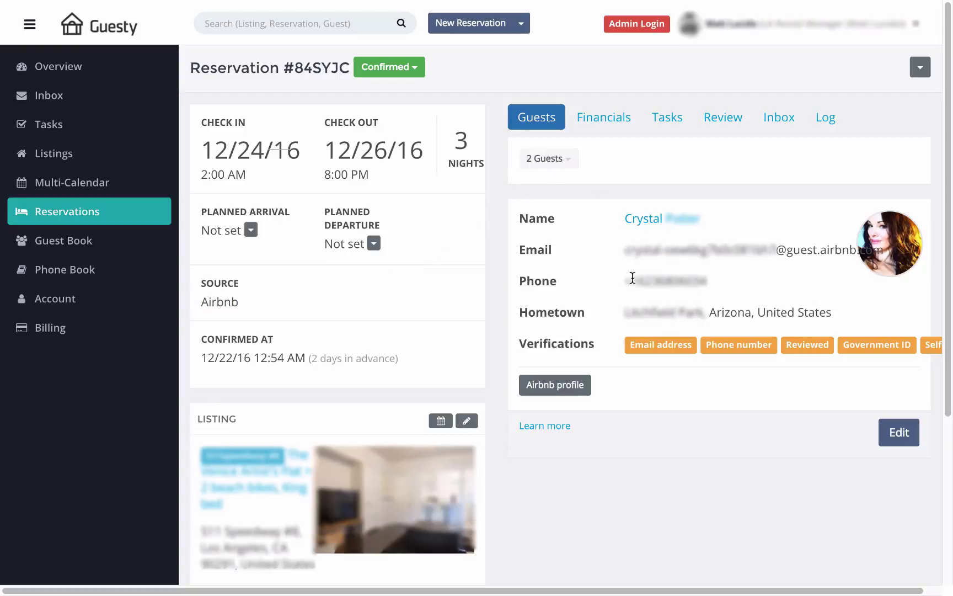
# Step: Add a second guest e-mail address as primary, then view the financials ($487 total, $374 payout)
pyautogui.click(896, 433)
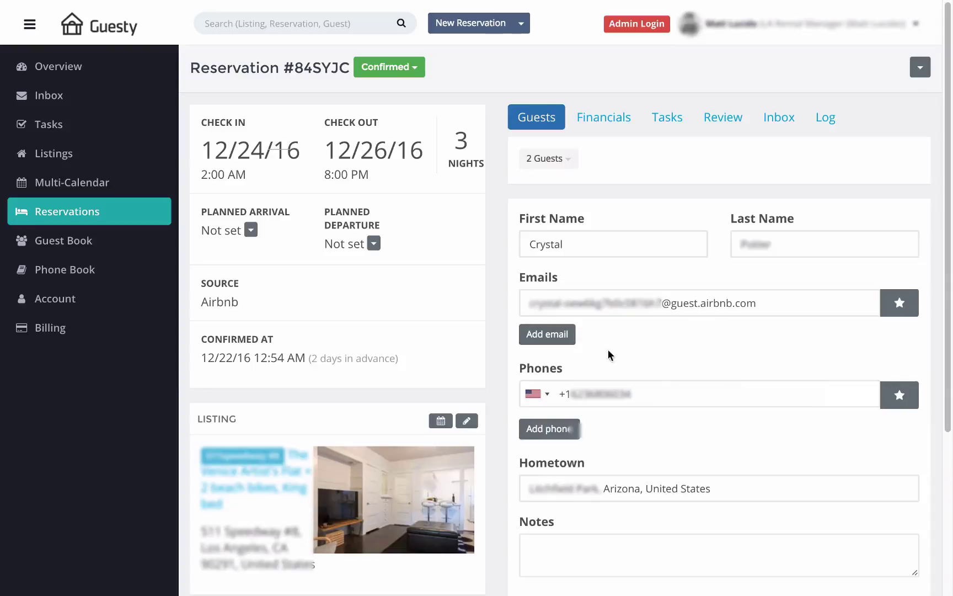
pyautogui.click(565, 335)
pyautogui.click(589, 340)
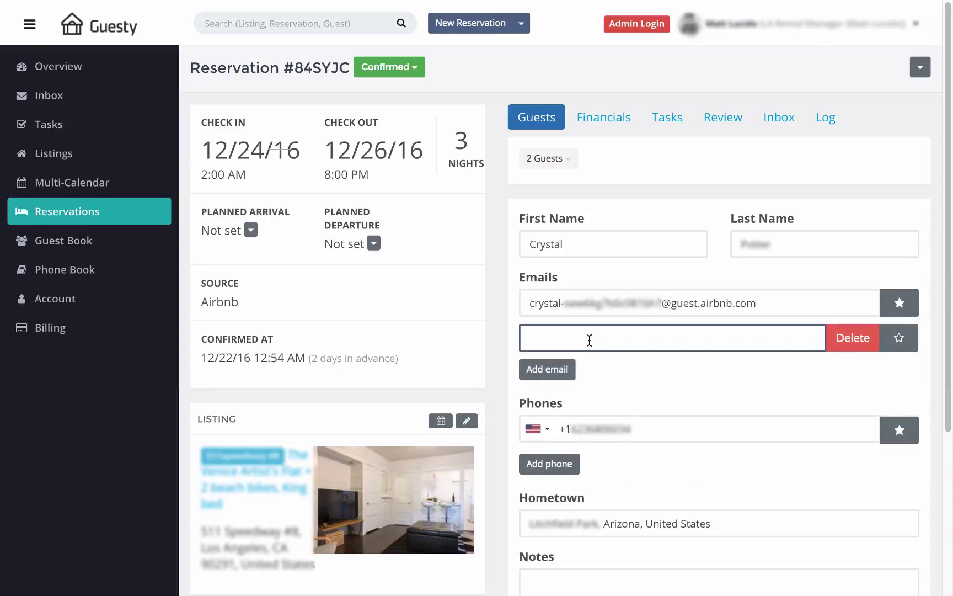
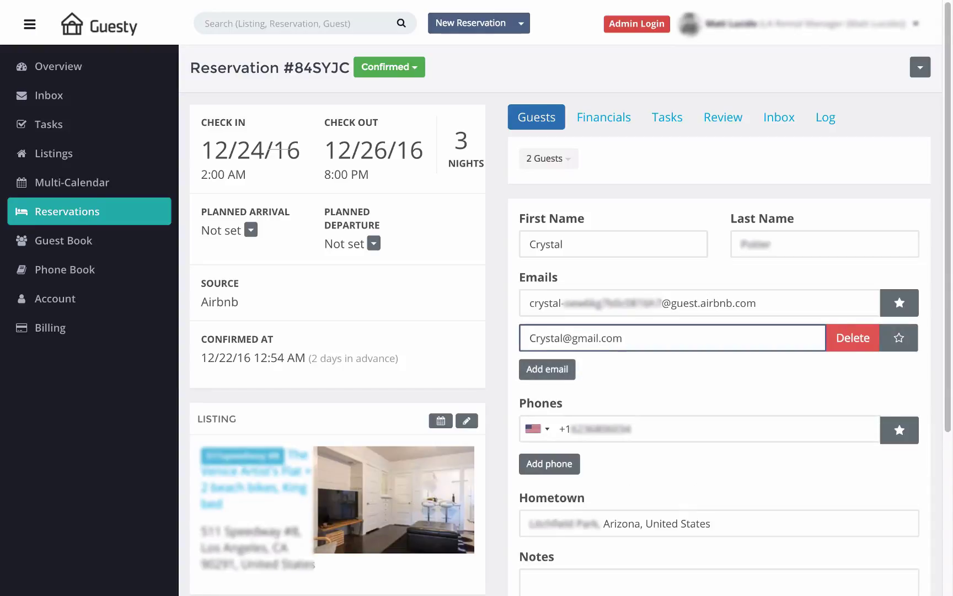
pyautogui.click(702, 372)
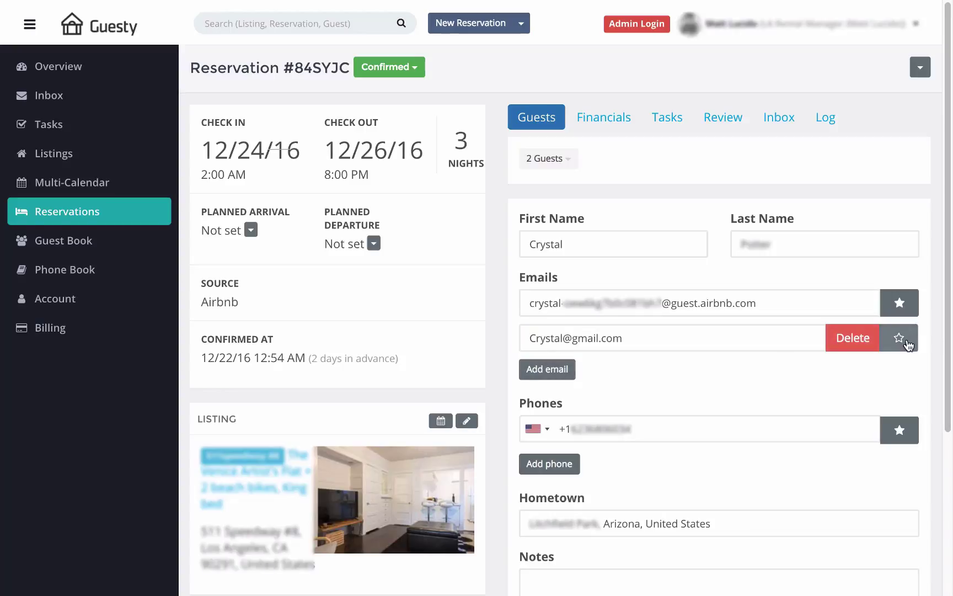
pyautogui.click(899, 338)
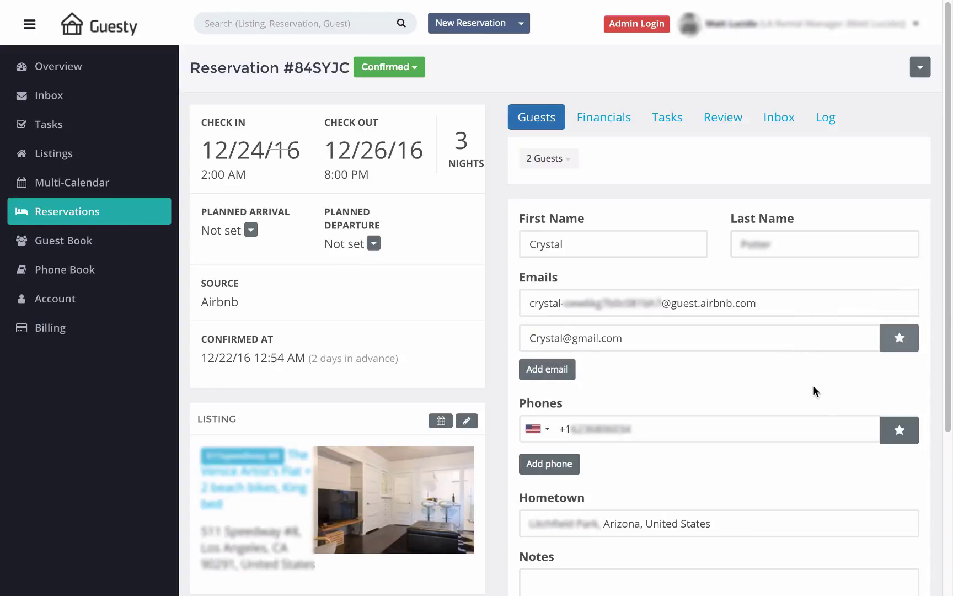
pyautogui.click(617, 119)
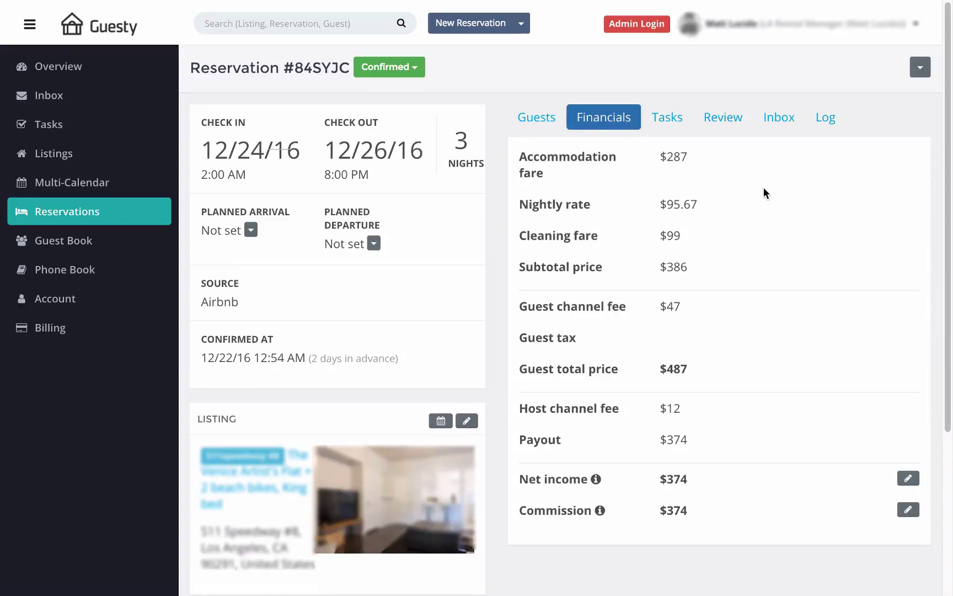
pyautogui.click(908, 478)
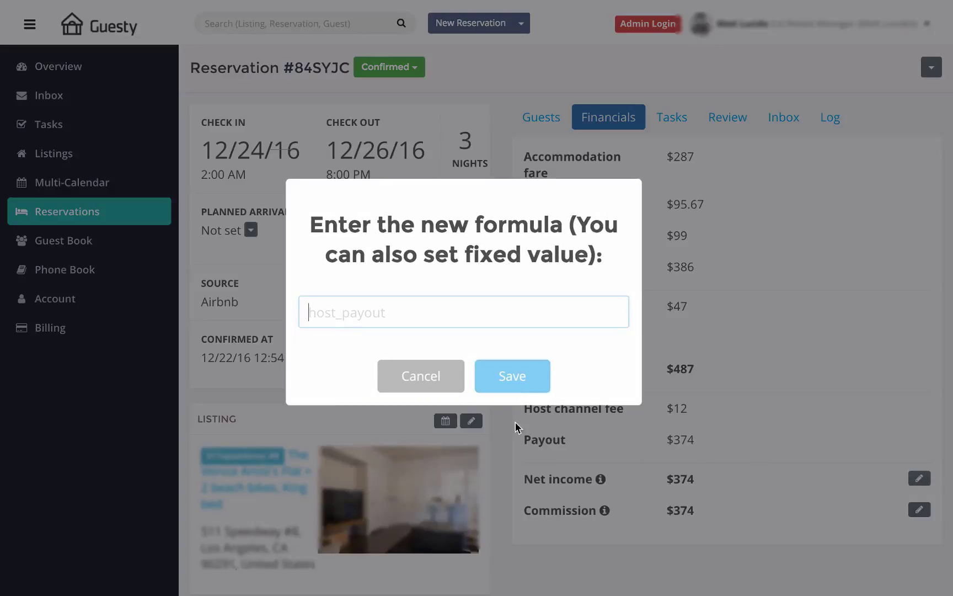
pyautogui.click(444, 381)
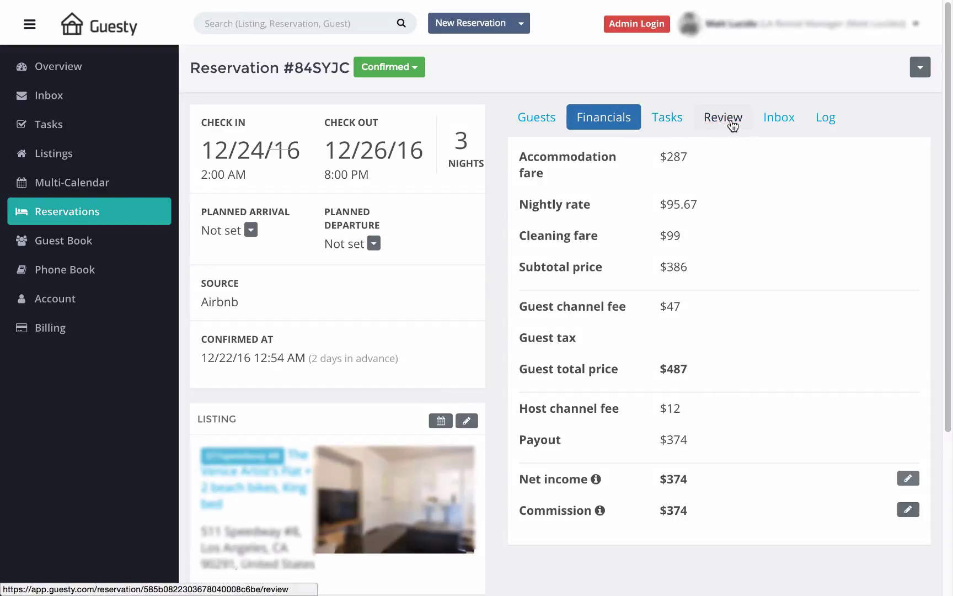
pyautogui.click(778, 124)
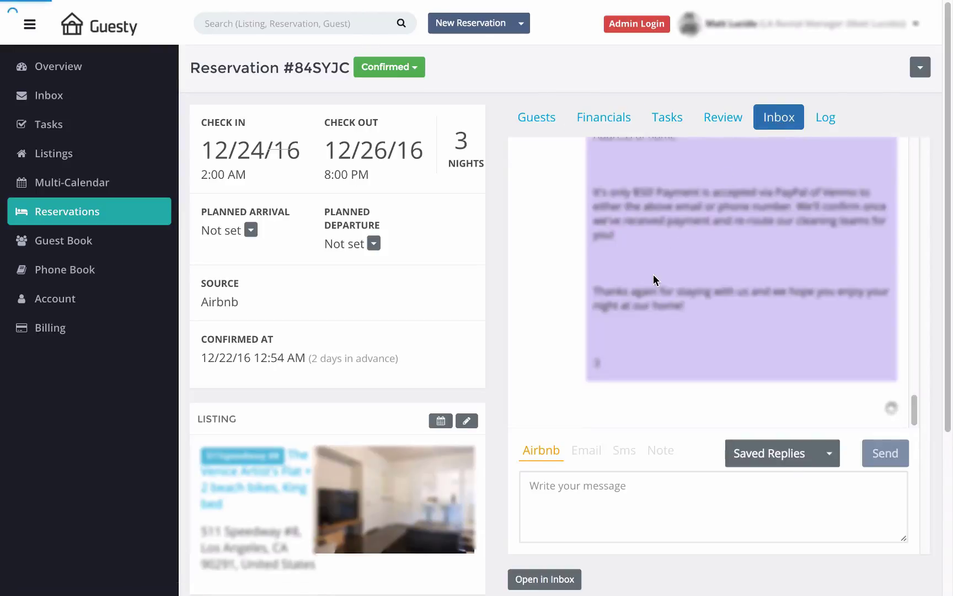
pyautogui.scroll(4, 653, 274)
pyautogui.scroll(10, 653, 274)
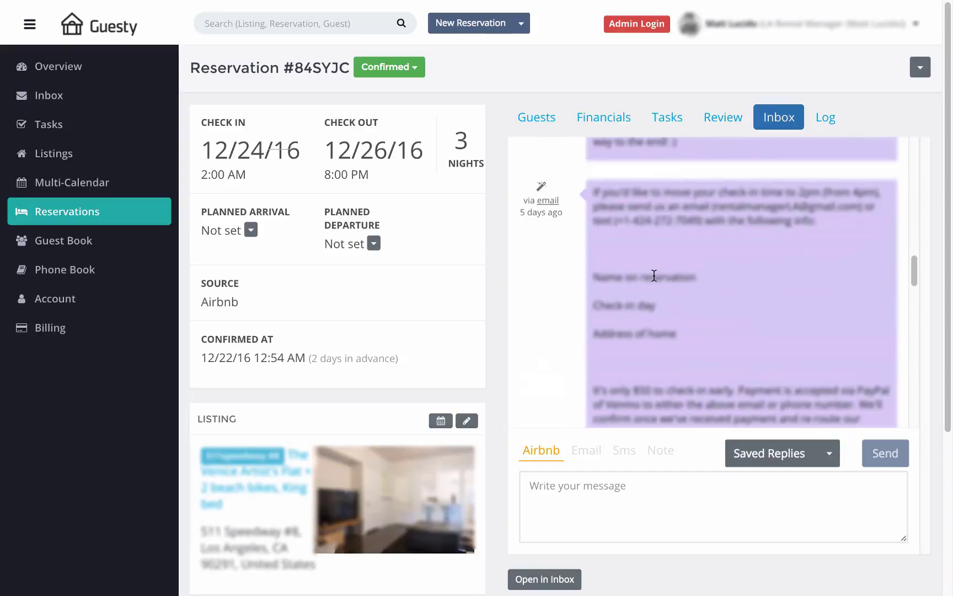
pyautogui.scroll(8, 654, 275)
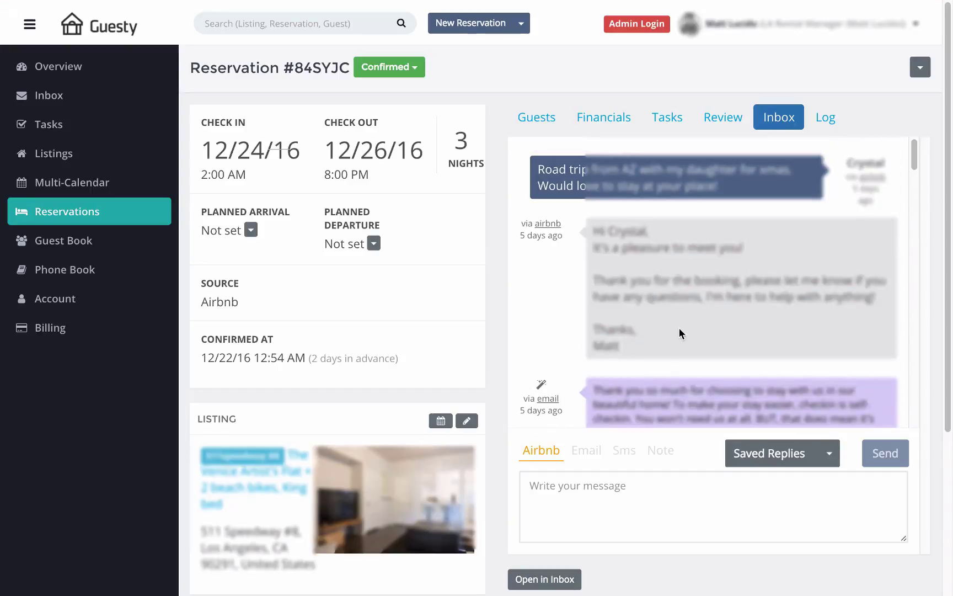
pyautogui.scroll(-4, 679, 327)
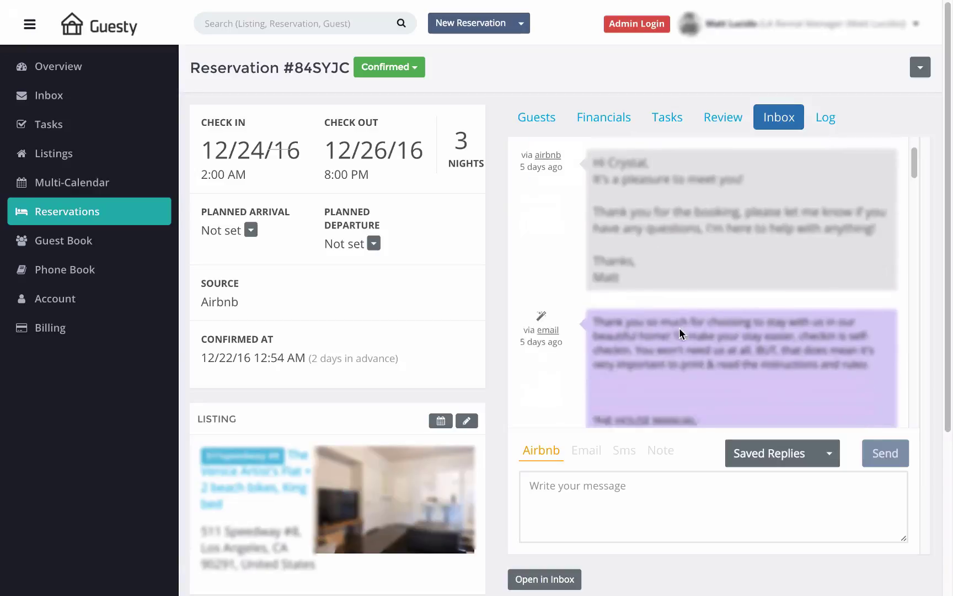
pyautogui.scroll(-4, 680, 329)
pyautogui.scroll(-4, 681, 331)
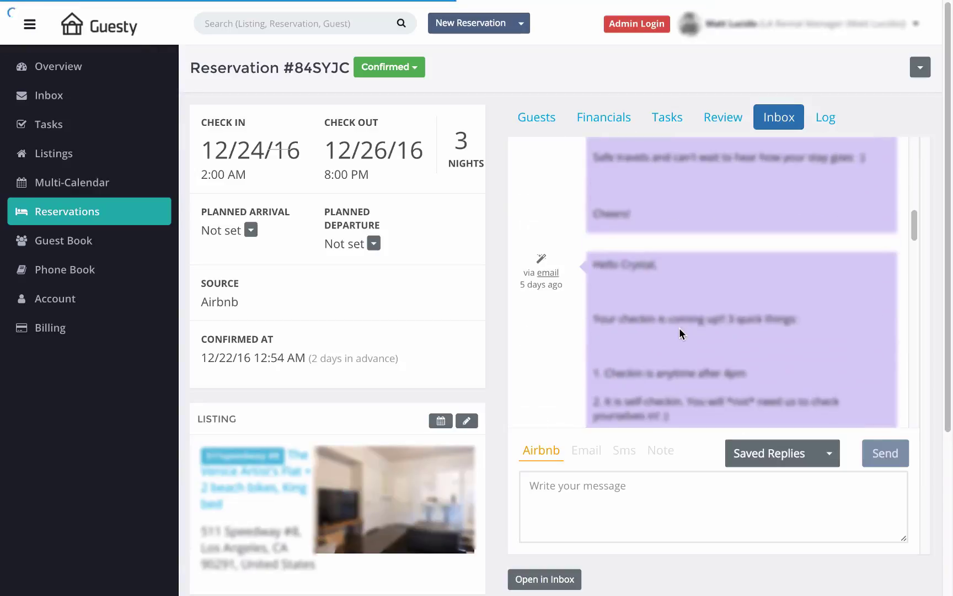
pyautogui.scroll(-4, 679, 333)
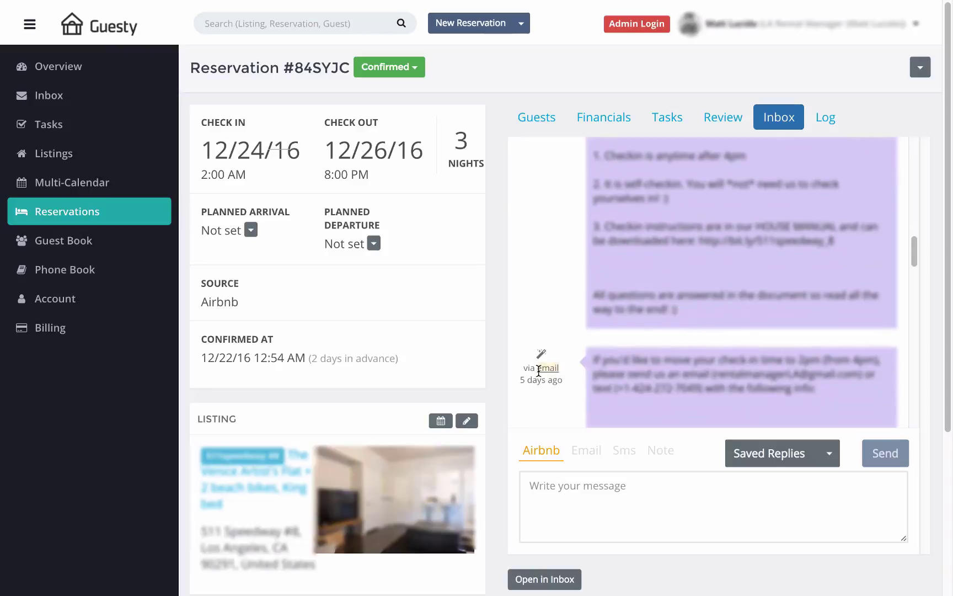
pyautogui.scroll(-4, 581, 390)
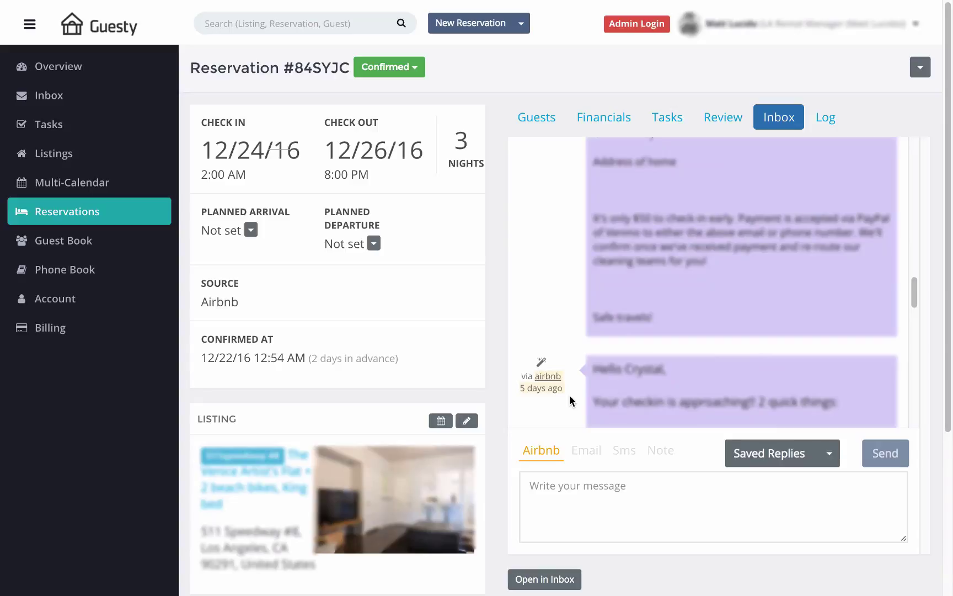
pyautogui.scroll(-5, 582, 395)
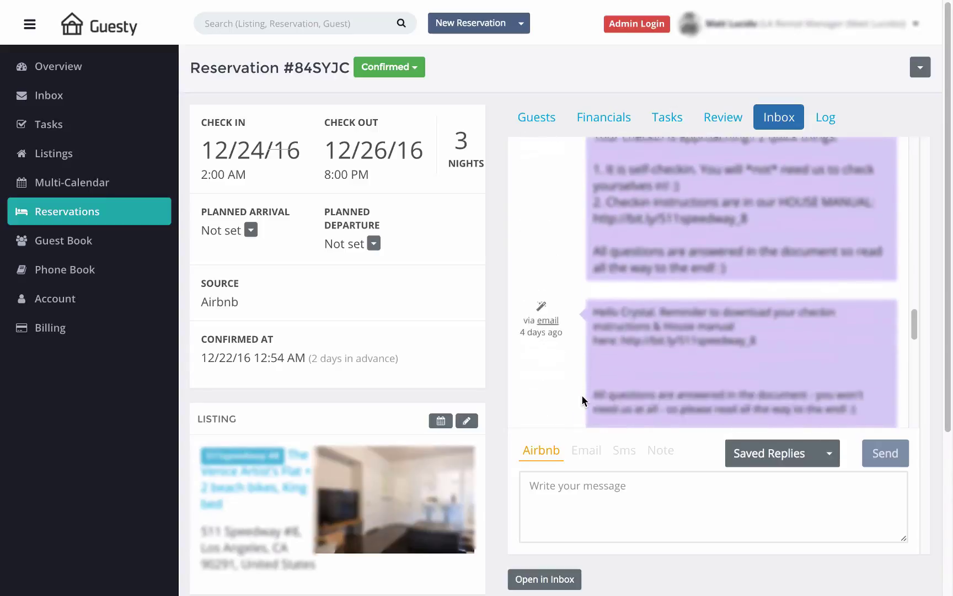
pyautogui.scroll(-5, 581, 395)
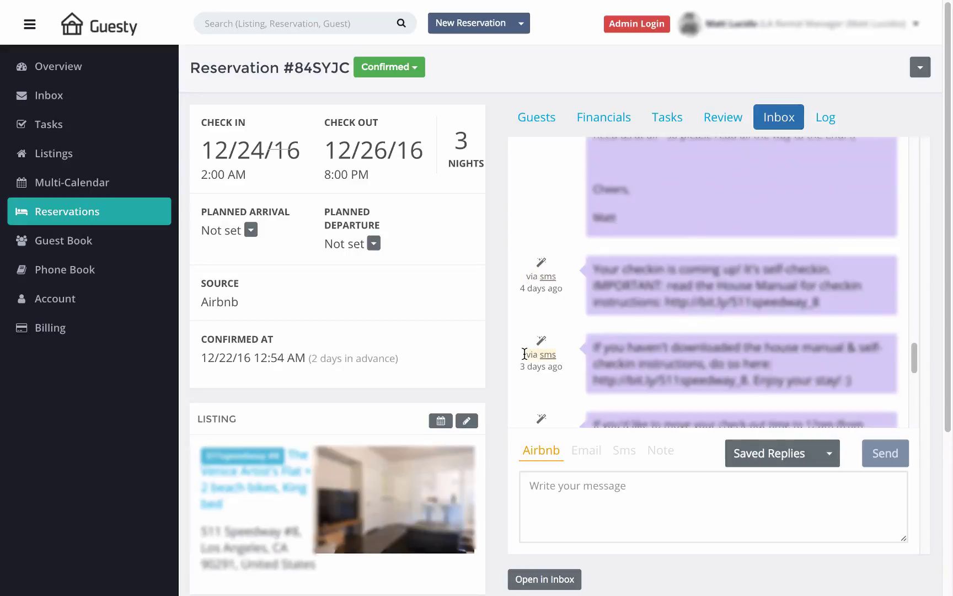
pyautogui.scroll(-5, 566, 388)
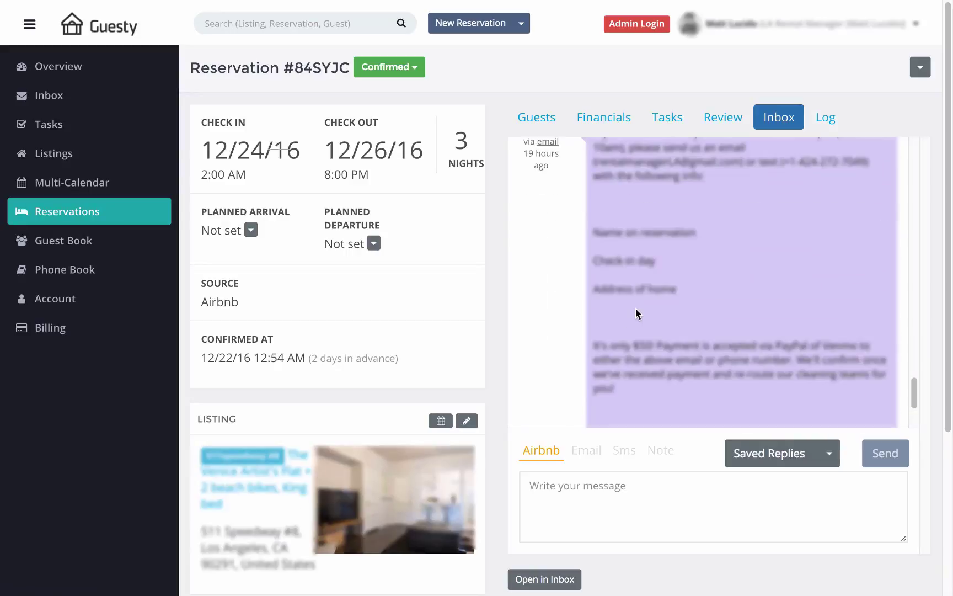
pyautogui.scroll(-3, 572, 342)
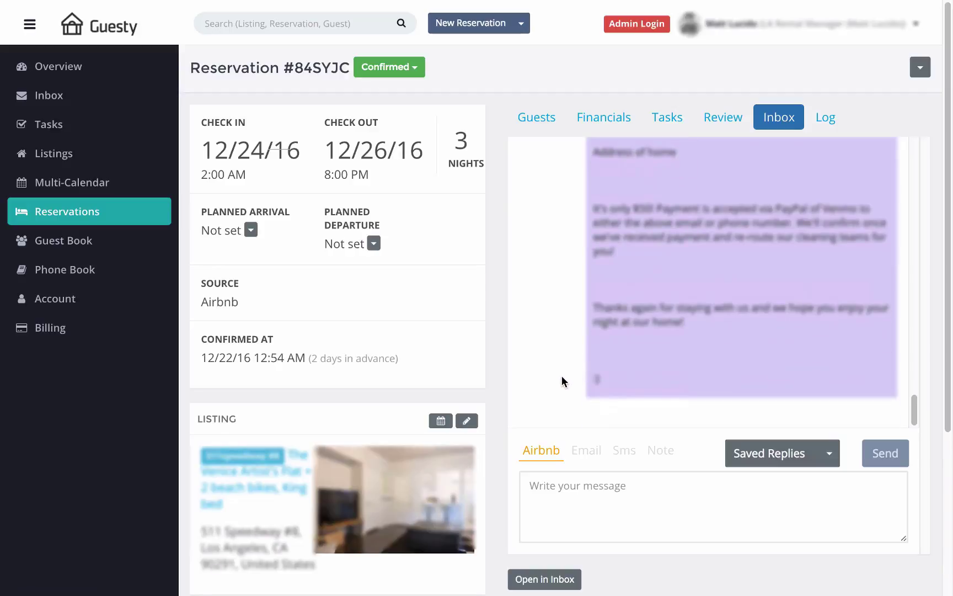
# Step: Insert the 'Early check in' saved reply (2pm check-in, $50 fee) into the SMS reply box
pyautogui.click(587, 451)
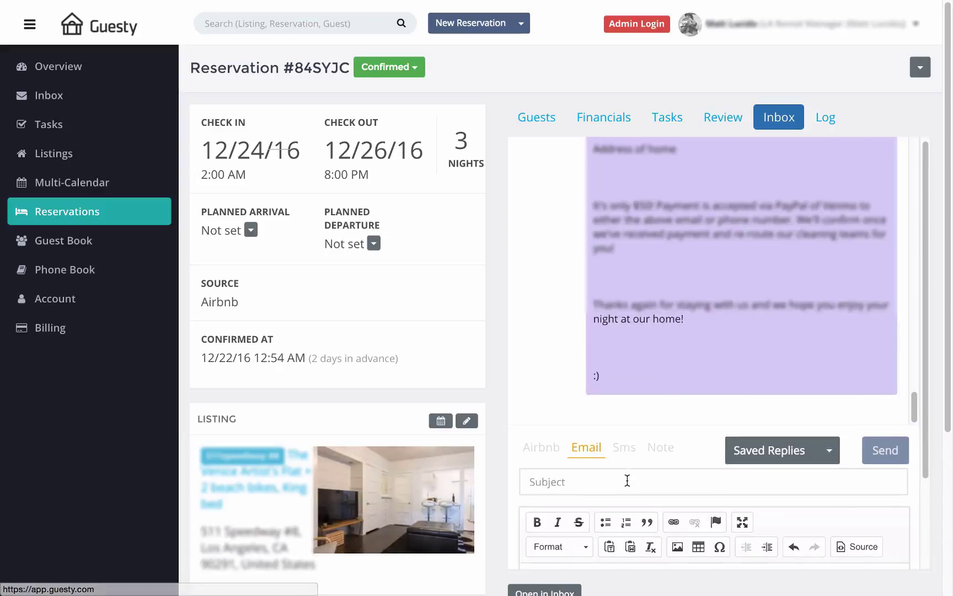
pyautogui.scroll(-2, 625, 480)
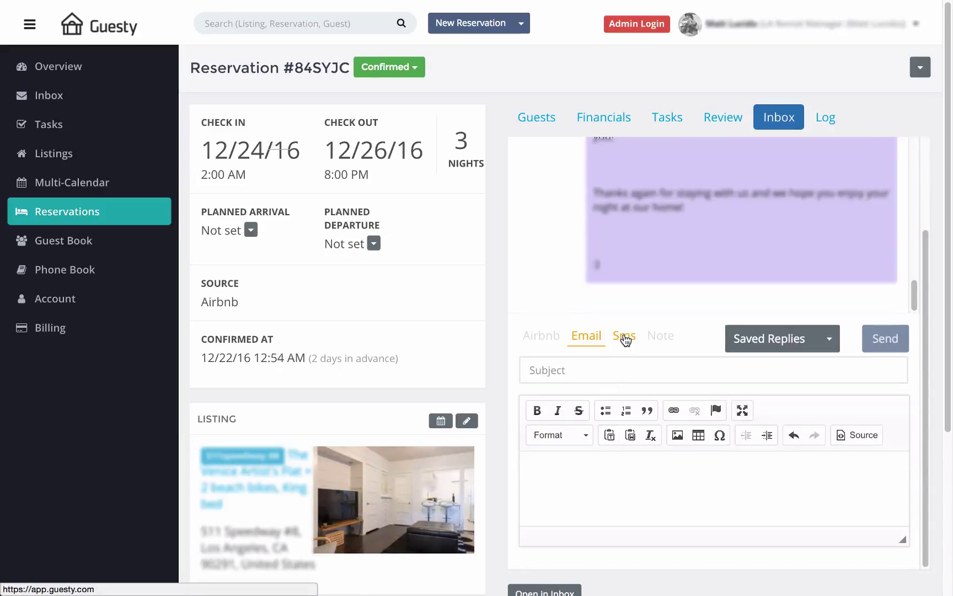
pyautogui.click(624, 335)
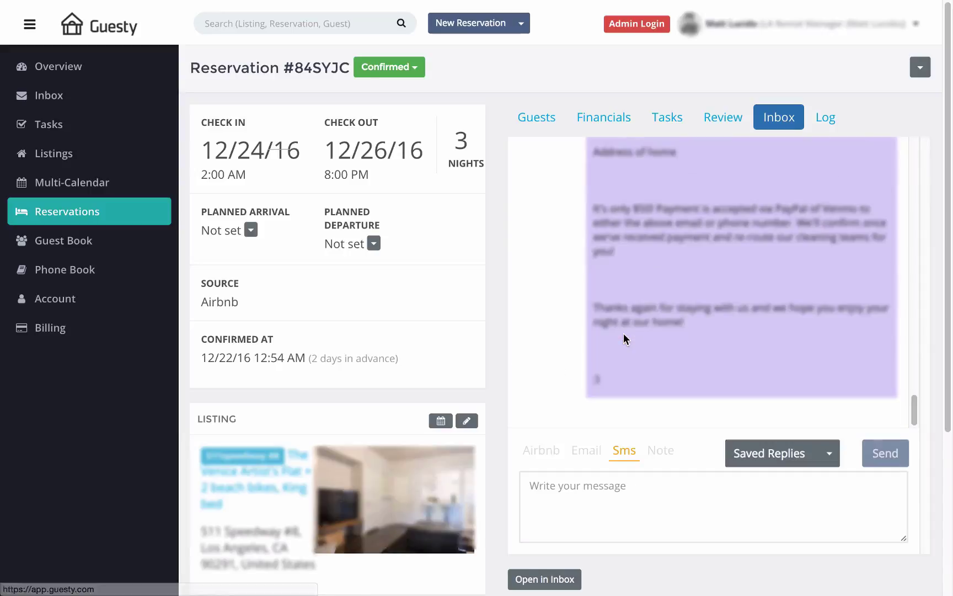
pyautogui.click(796, 454)
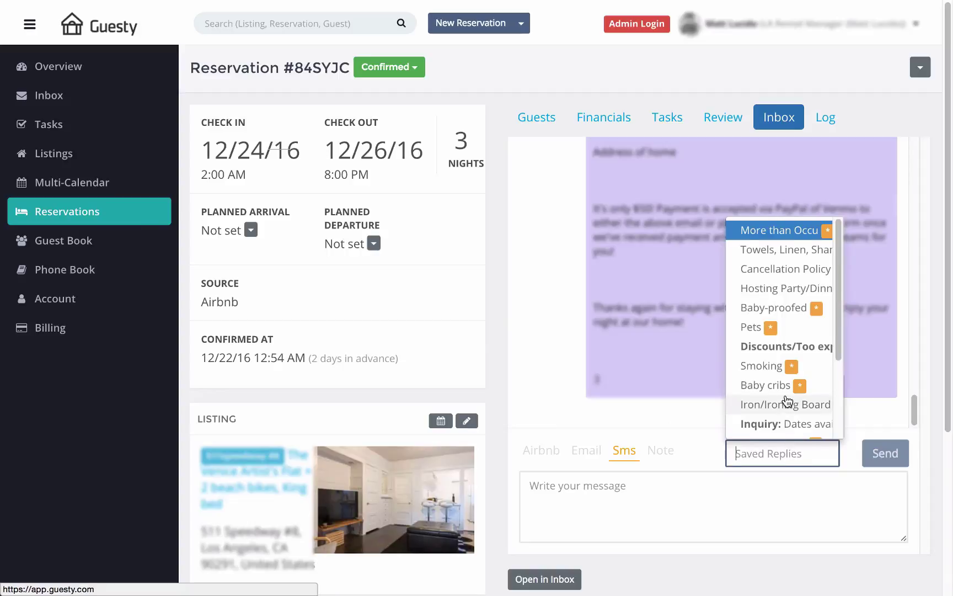
pyautogui.scroll(-3, 787, 401)
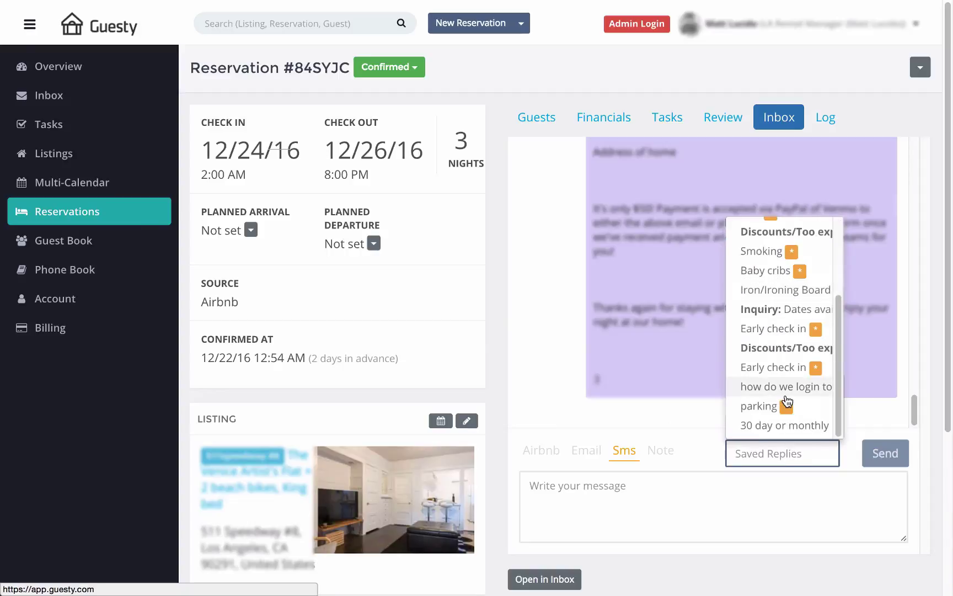
pyautogui.click(783, 368)
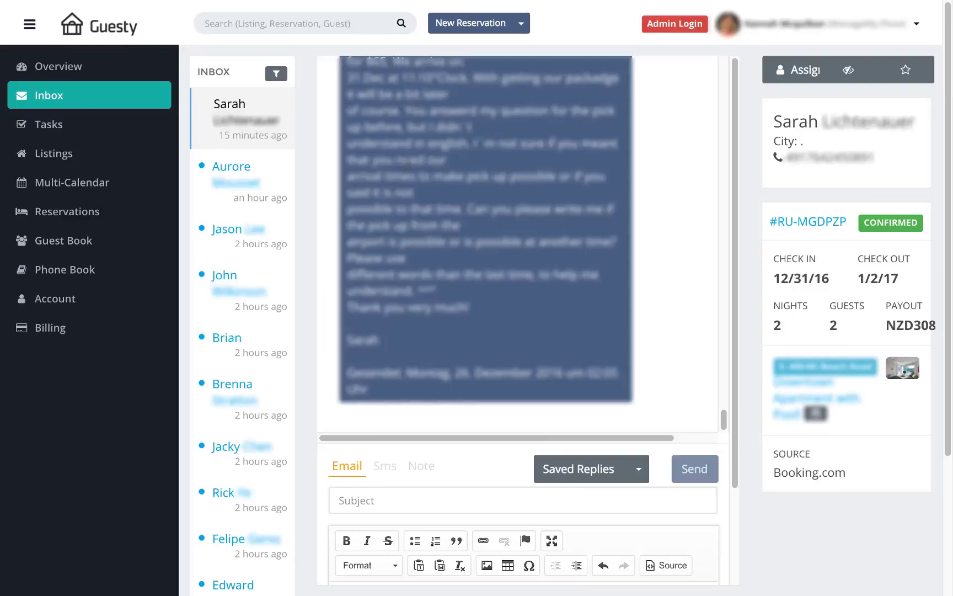
# Step: Review the current thread's Booking.com source, then open the next guest's Airbnb conversation (1/20/17–1/23/17)
pyautogui.scroll(8, 413, 190)
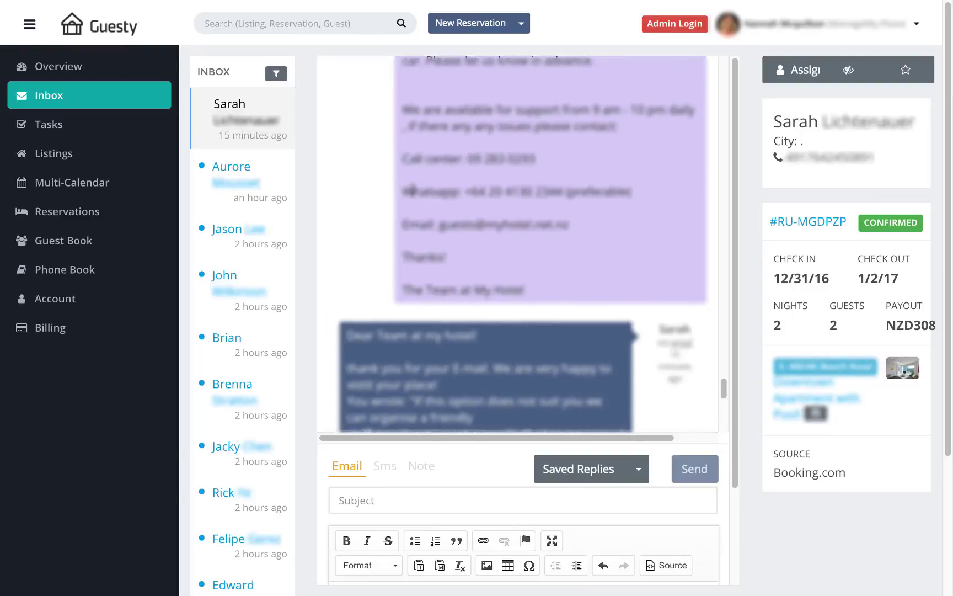
pyautogui.scroll(10, 413, 190)
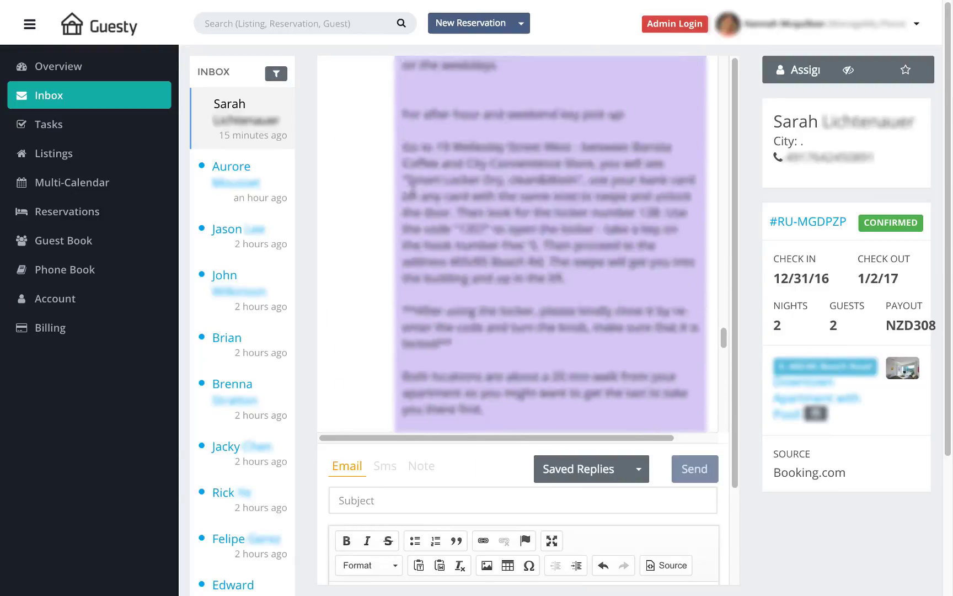
pyautogui.scroll(10, 413, 190)
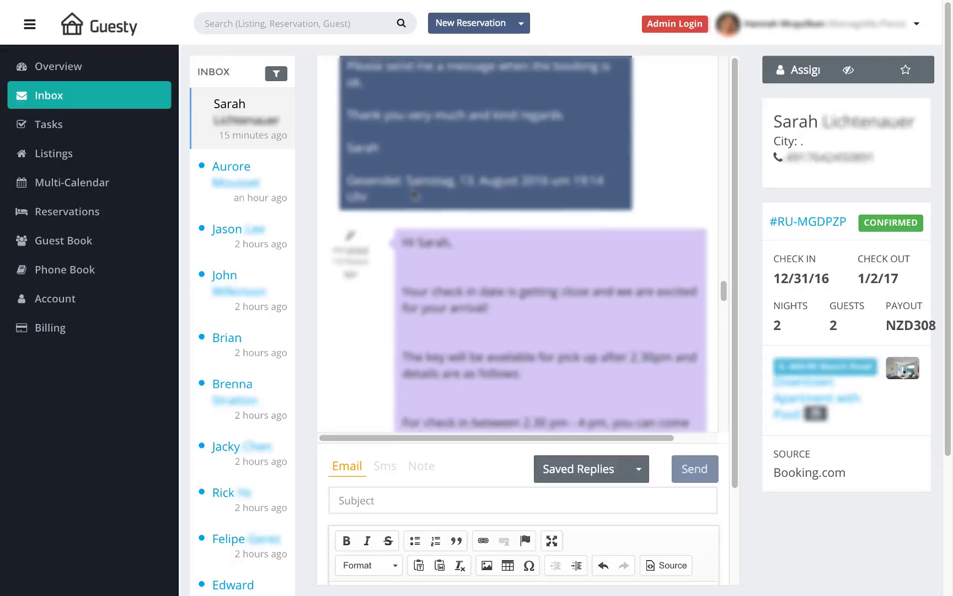
pyautogui.scroll(1, 415, 194)
pyautogui.scroll(-5, 415, 194)
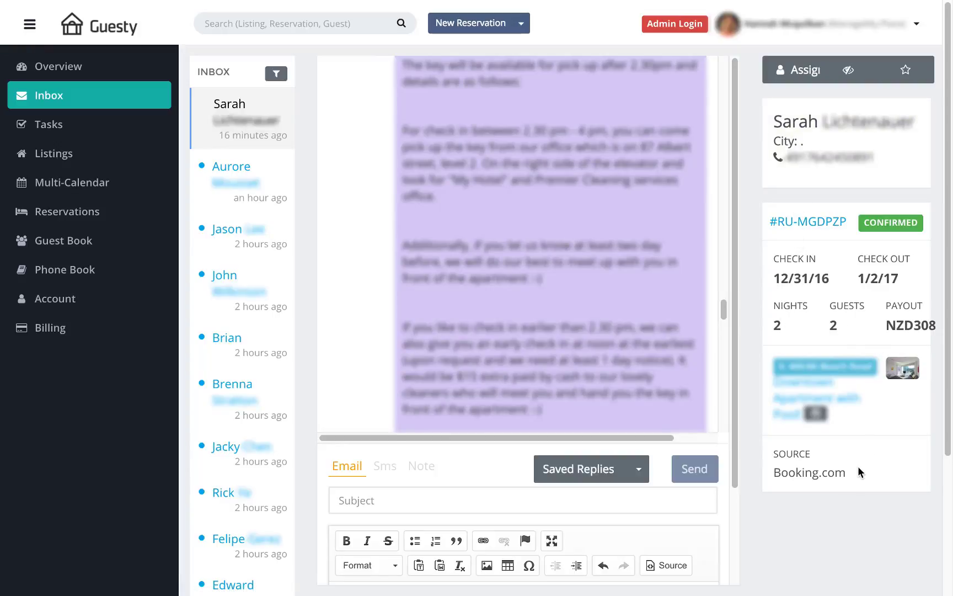
pyautogui.moveTo(859, 472); pyautogui.dragTo(788, 466)
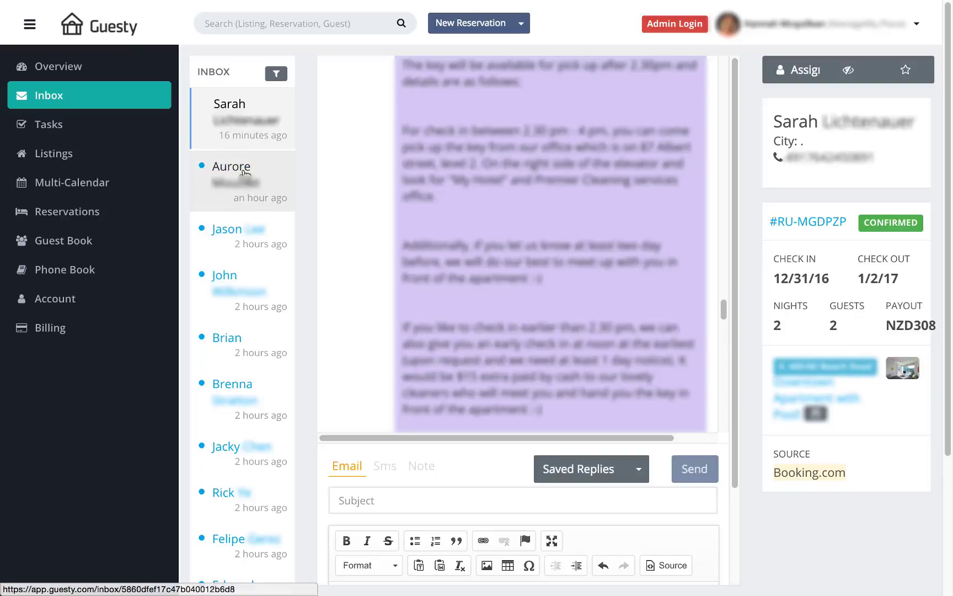
pyautogui.click(244, 172)
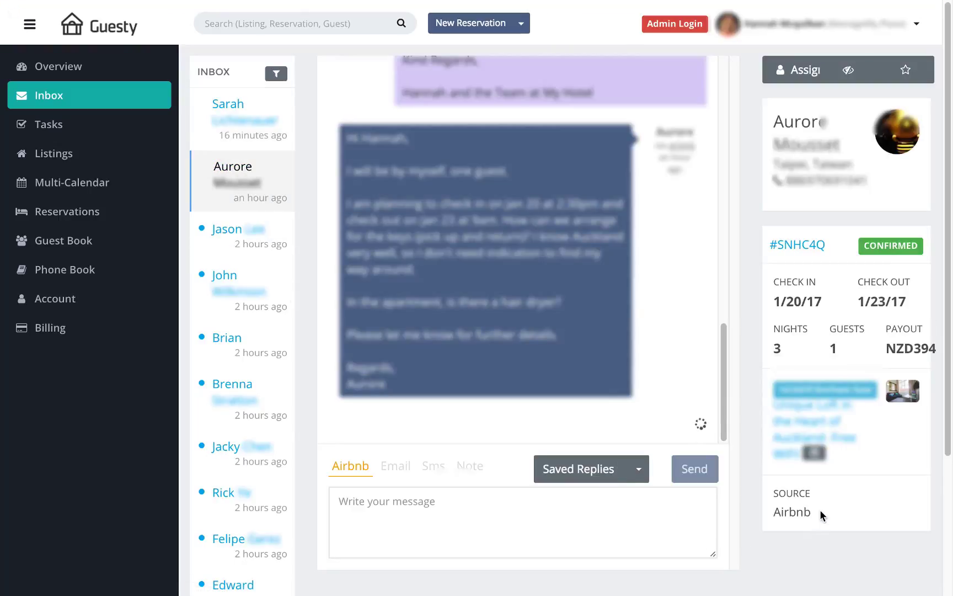
pyautogui.moveTo(821, 511); pyautogui.dragTo(773, 510)
# Step: Place the lockbox-code saved reply in the second guest's SMS box and bring up inbox Filters
pyautogui.click(395, 467)
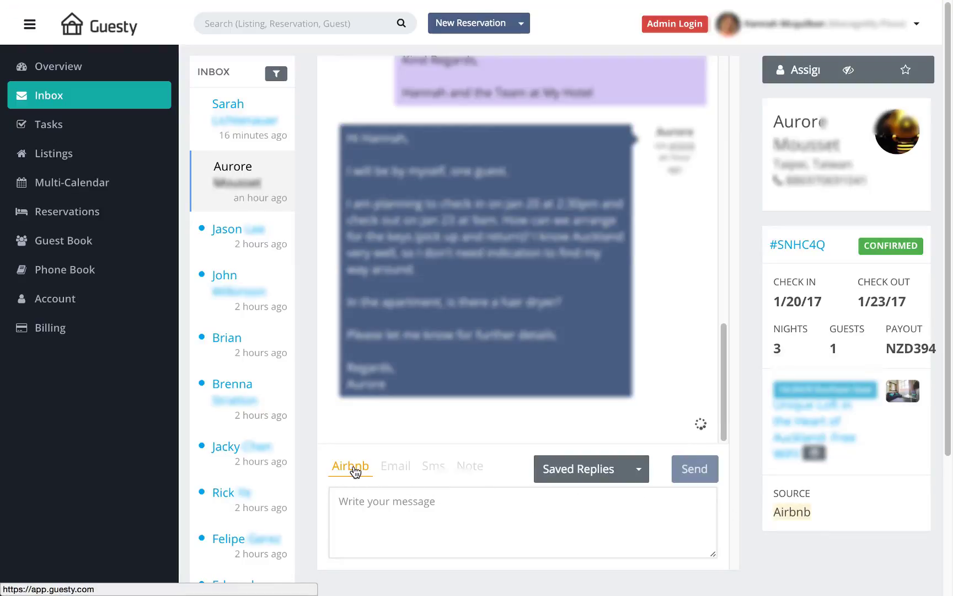
pyautogui.click(390, 469)
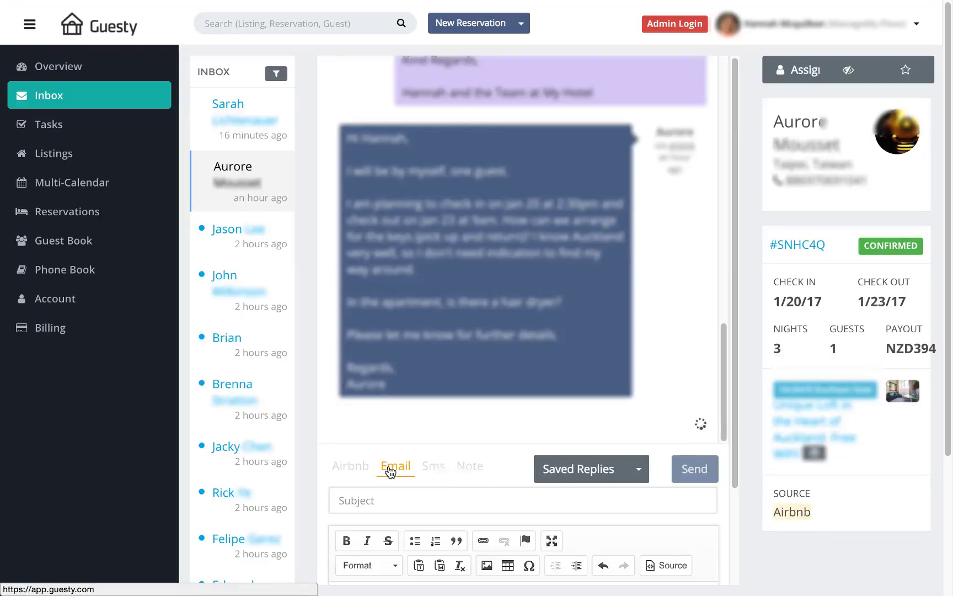
pyautogui.click(432, 469)
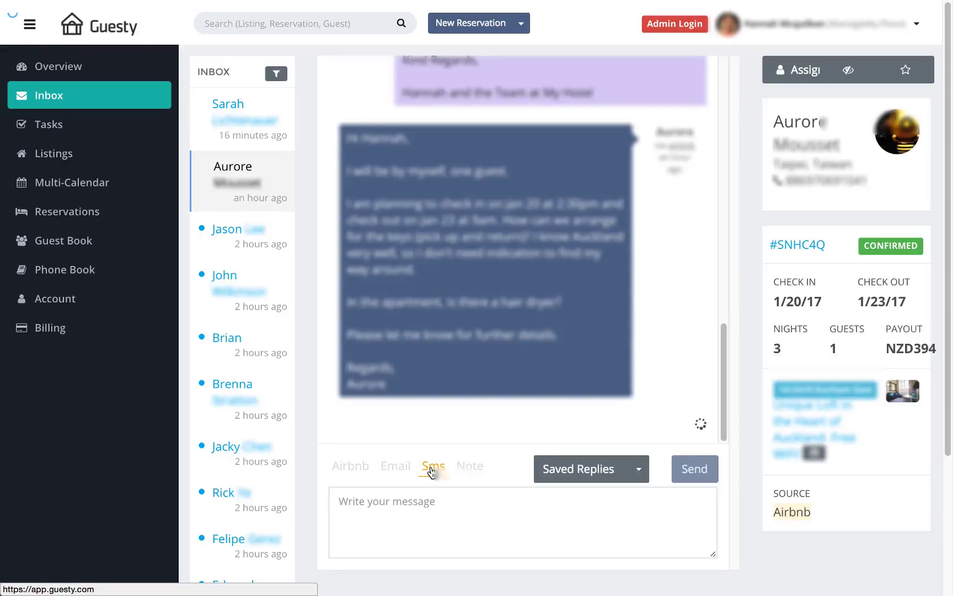
pyautogui.click(619, 472)
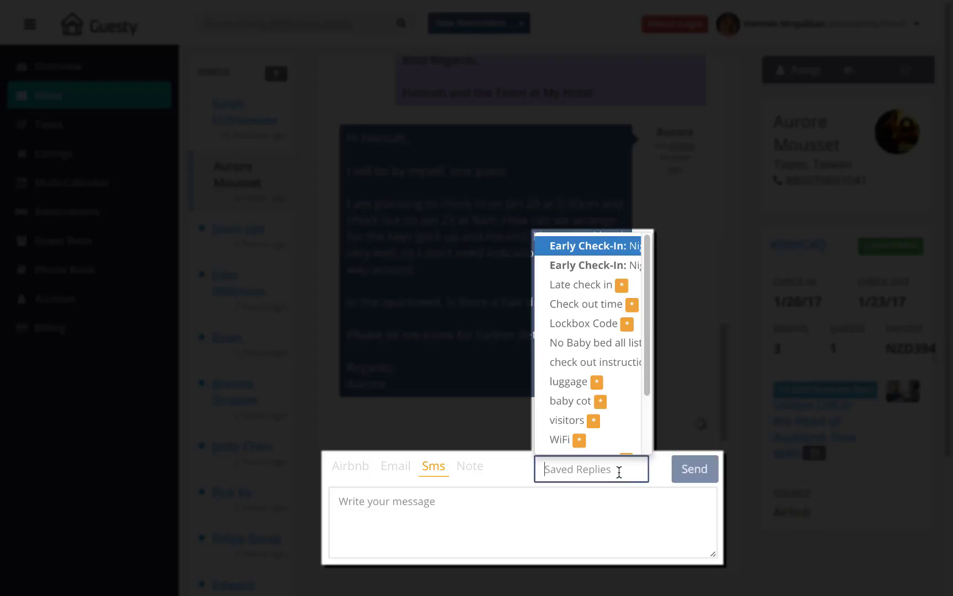
pyautogui.scroll(-2, 566, 366)
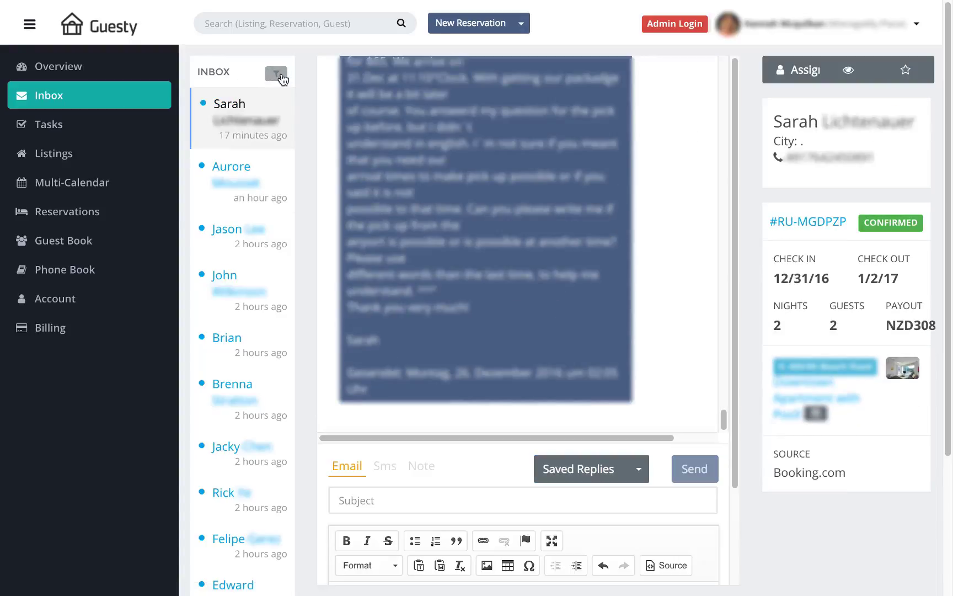
pyautogui.click(276, 73)
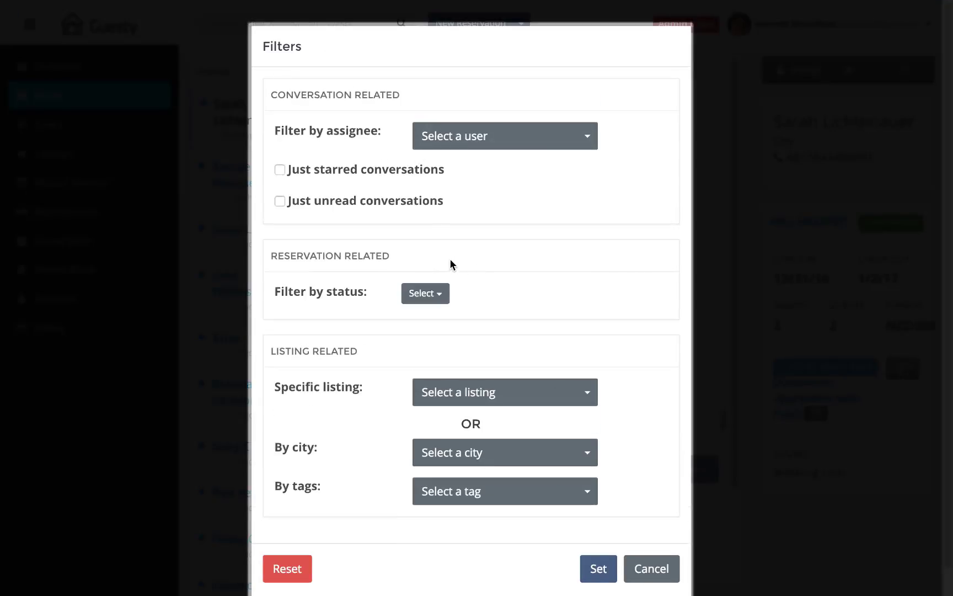
# Step: Try the Checked In reservation status filter, then dismiss Filters back to the plain inbox list
pyautogui.scroll(-1, 458, 262)
pyautogui.click(436, 268)
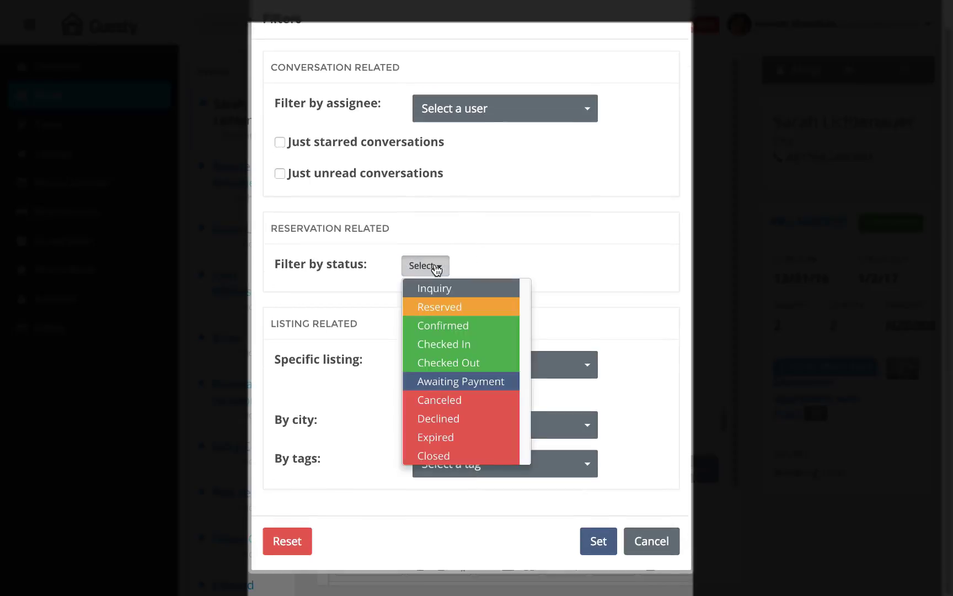
pyautogui.click(445, 344)
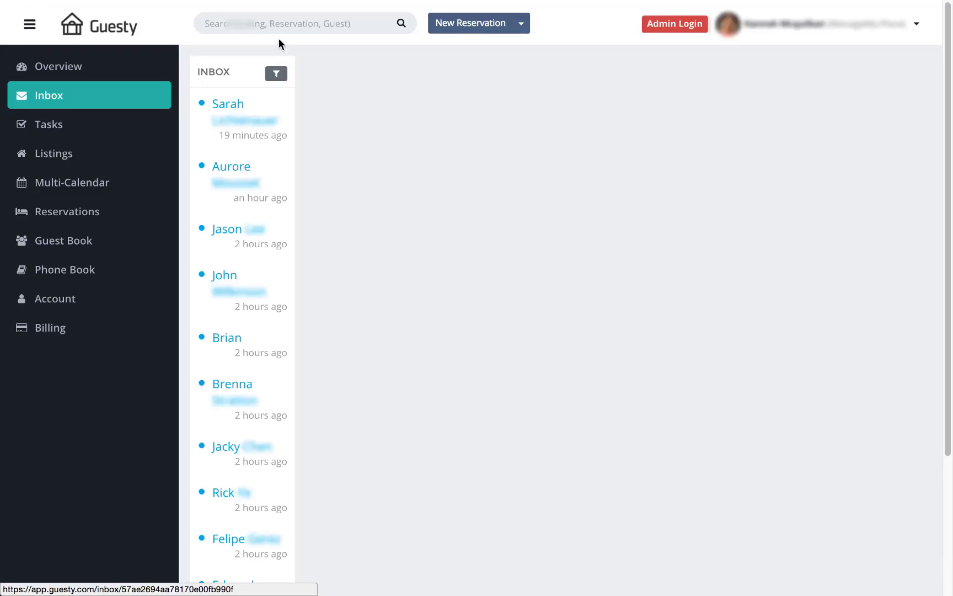
pyautogui.click(287, 26)
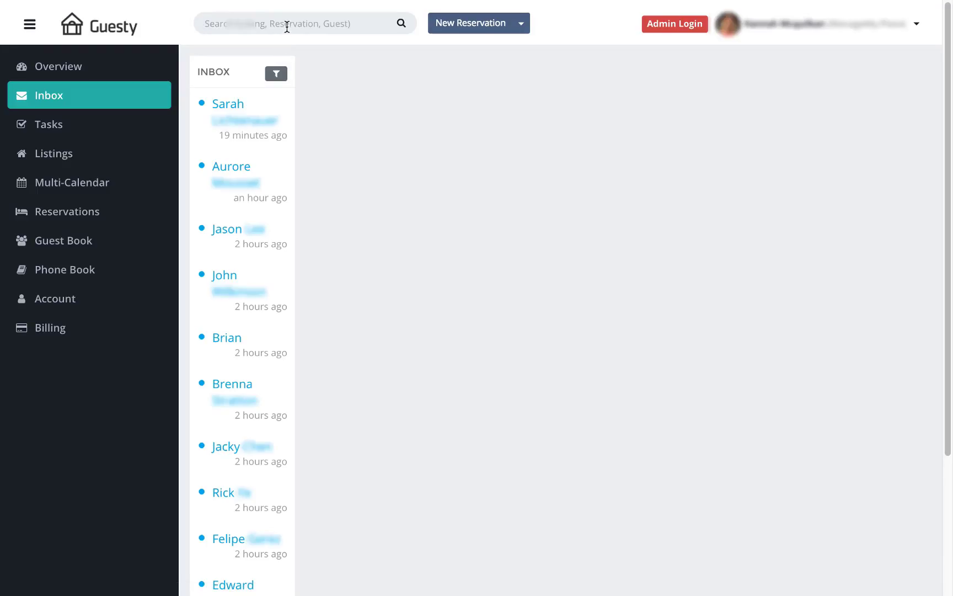
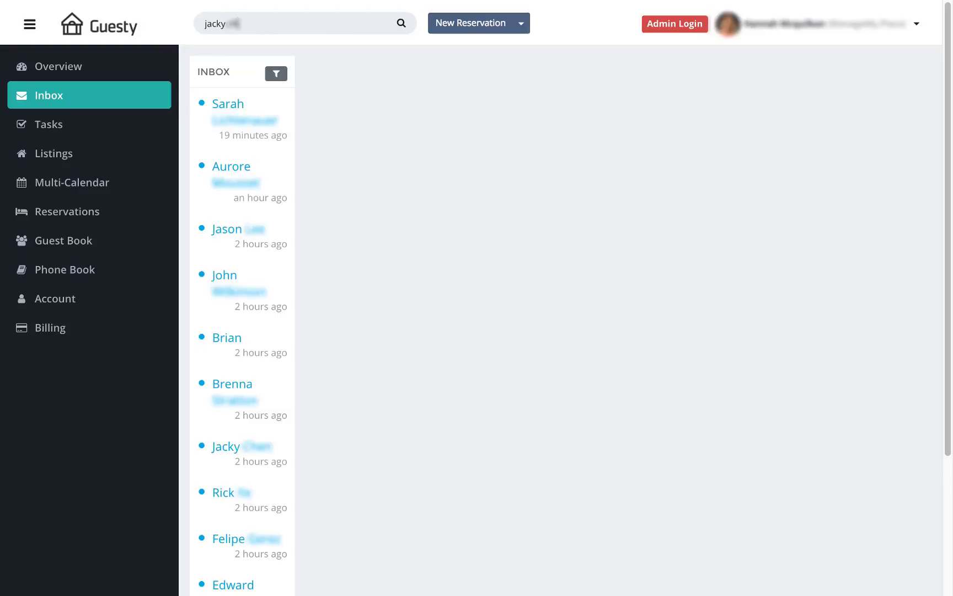
# Step: Search for the guest by name, finding one reservation for Dec. 30 – Jan. 01
pyautogui.press('Return')
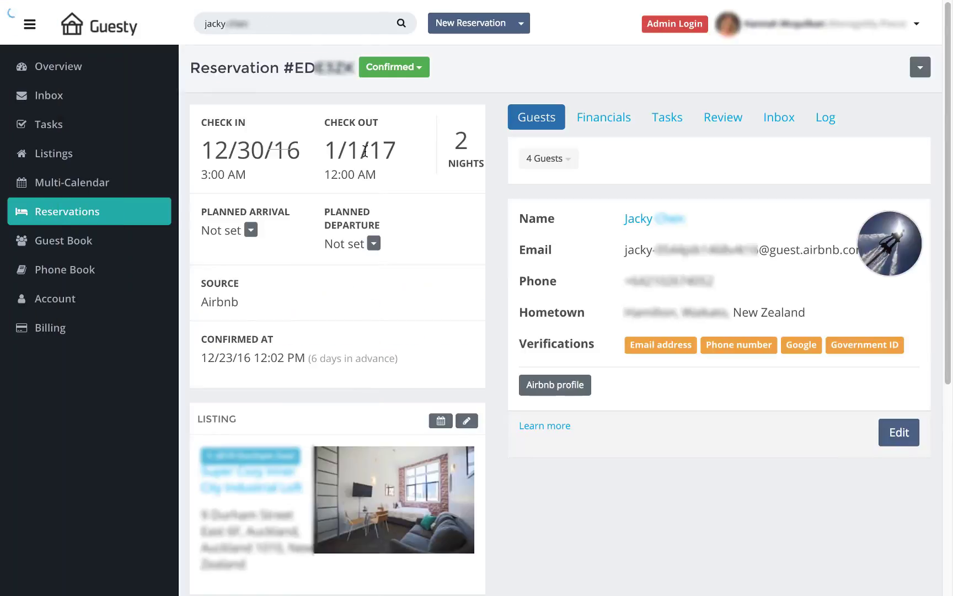
# Step: Show the Reservations list of 955 upcoming confirmed bookings
pyautogui.click(139, 213)
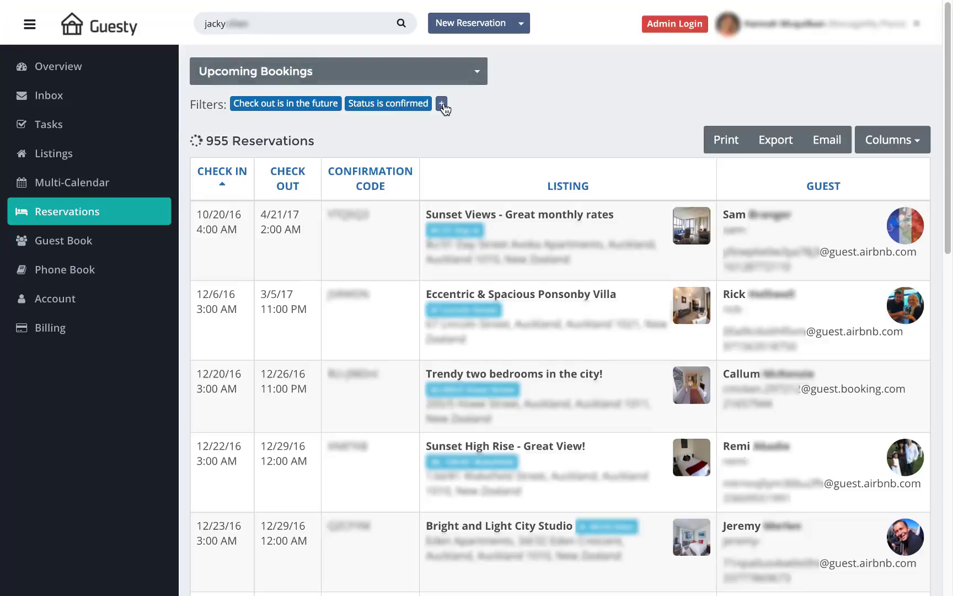
# Step: Add Guest's Name, Guest's Email and Listing's Nickname columns, remove Guest, and put Guest's Name first
pyautogui.click(918, 147)
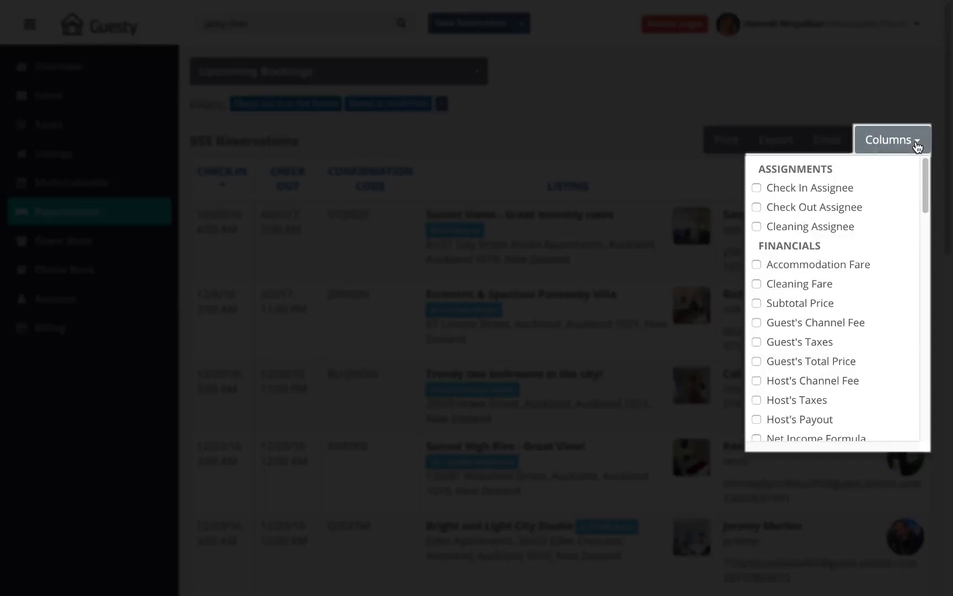
pyautogui.scroll(-3, 836, 284)
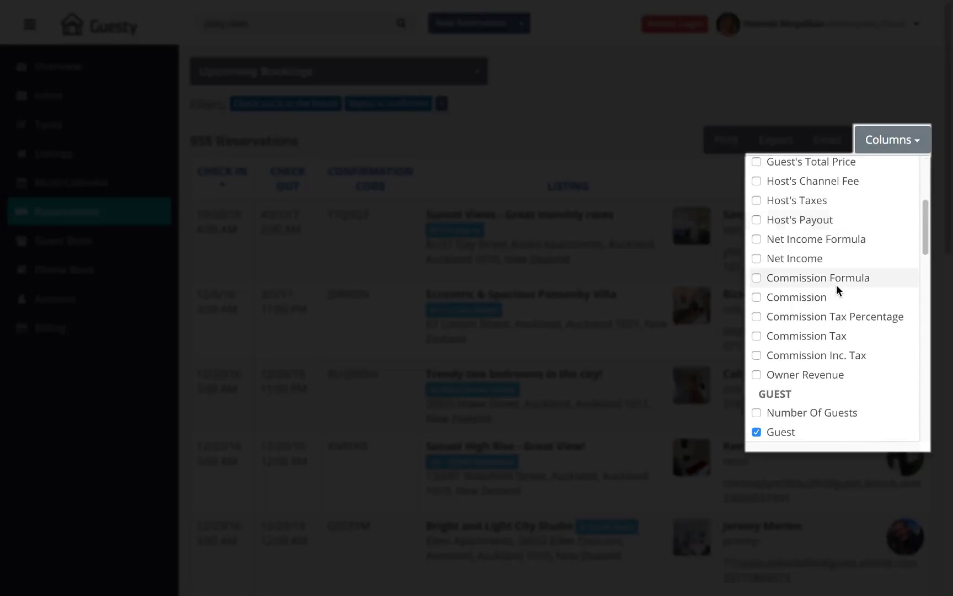
pyautogui.scroll(-2, 836, 284)
pyautogui.scroll(-2, 837, 260)
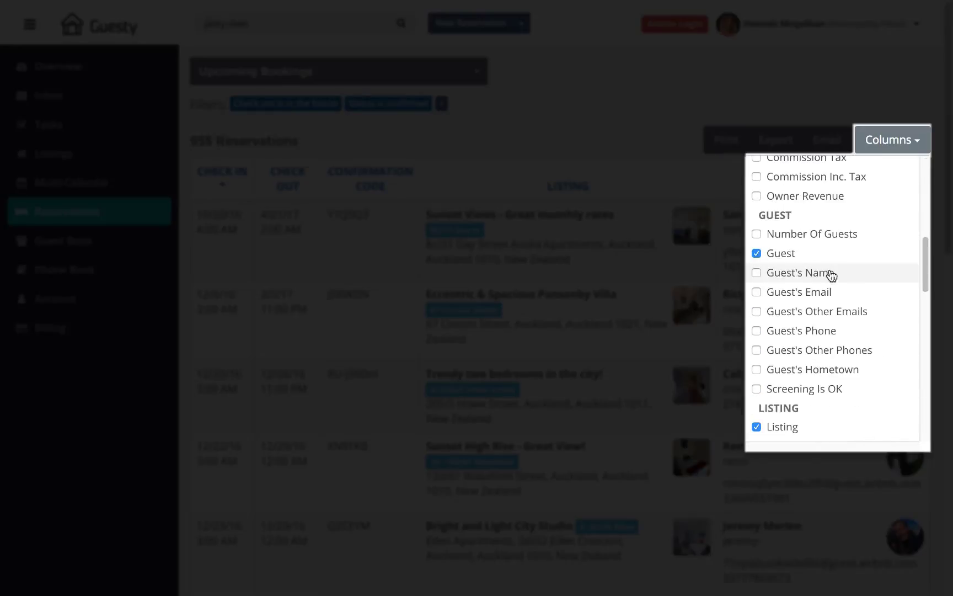
pyautogui.click(757, 253)
pyautogui.click(757, 272)
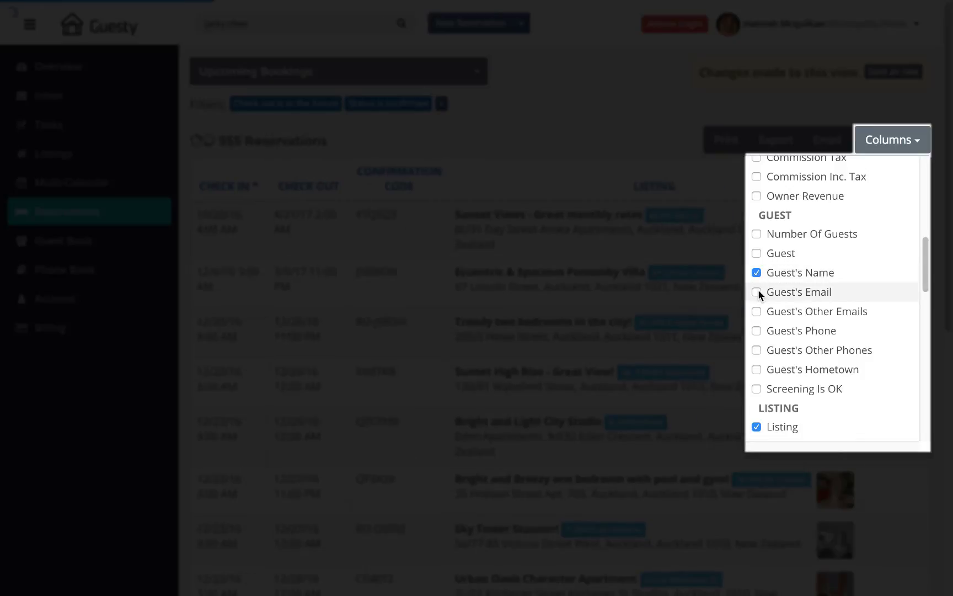
pyautogui.click(757, 292)
pyautogui.scroll(-3, 828, 315)
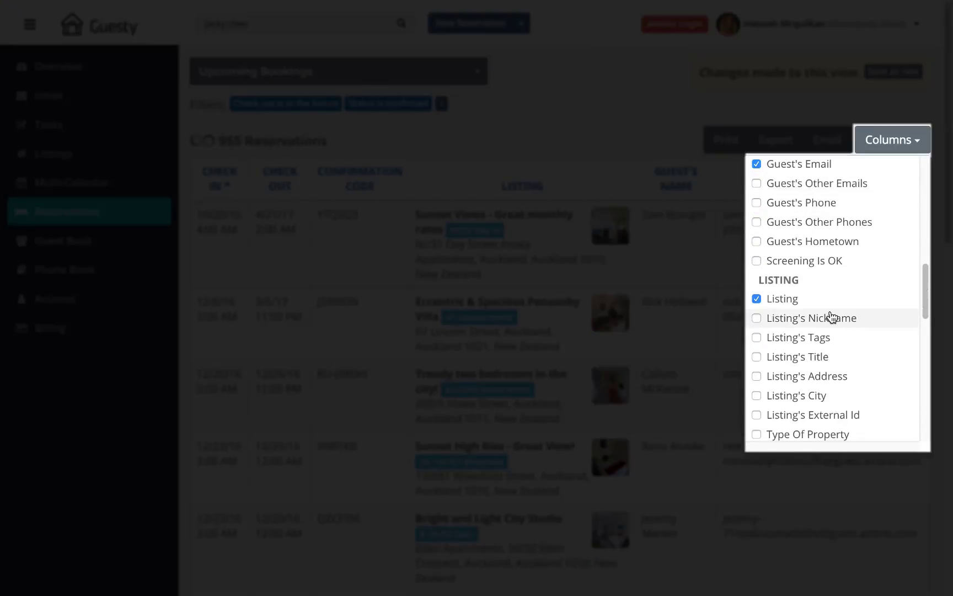
pyautogui.click(830, 318)
pyautogui.click(879, 144)
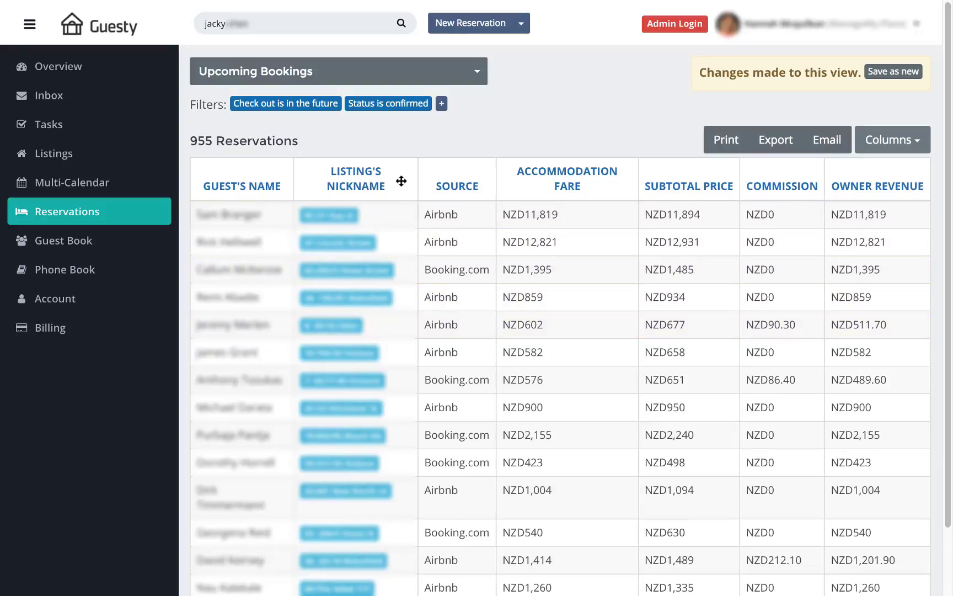
pyautogui.moveTo(281, 190); pyautogui.dragTo(271, 188)
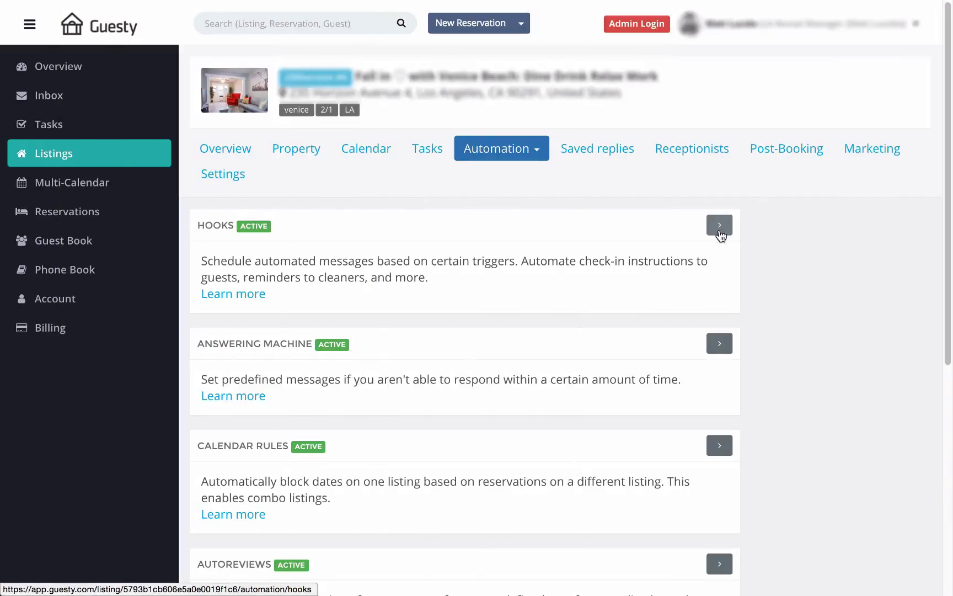
# Step: Browse the listing's hooks past Check Out to Reservation Confirmed and open 'Confirmation + house manual'
pyautogui.click(717, 226)
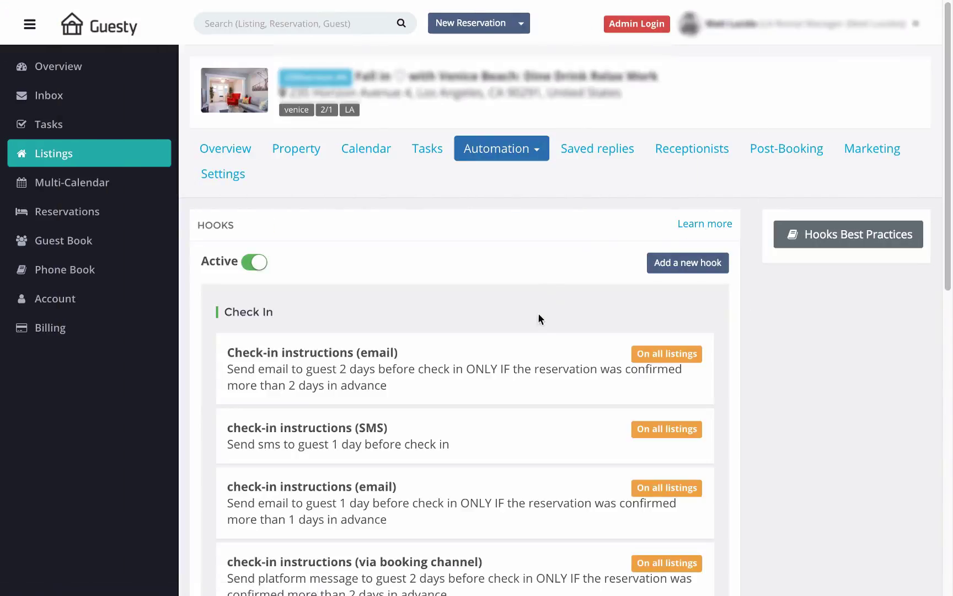
pyautogui.scroll(-1, 606, 323)
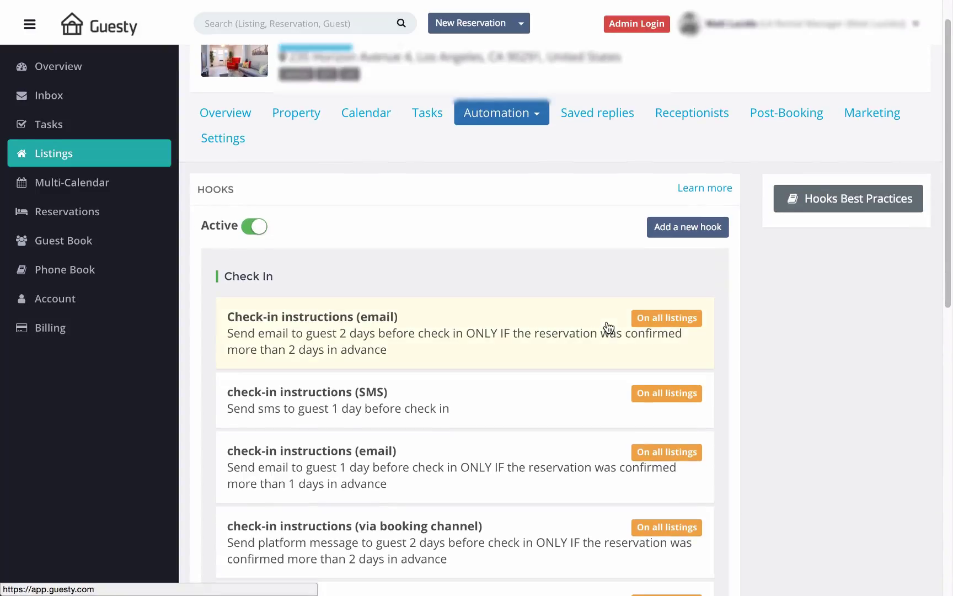
pyautogui.scroll(-2, 609, 330)
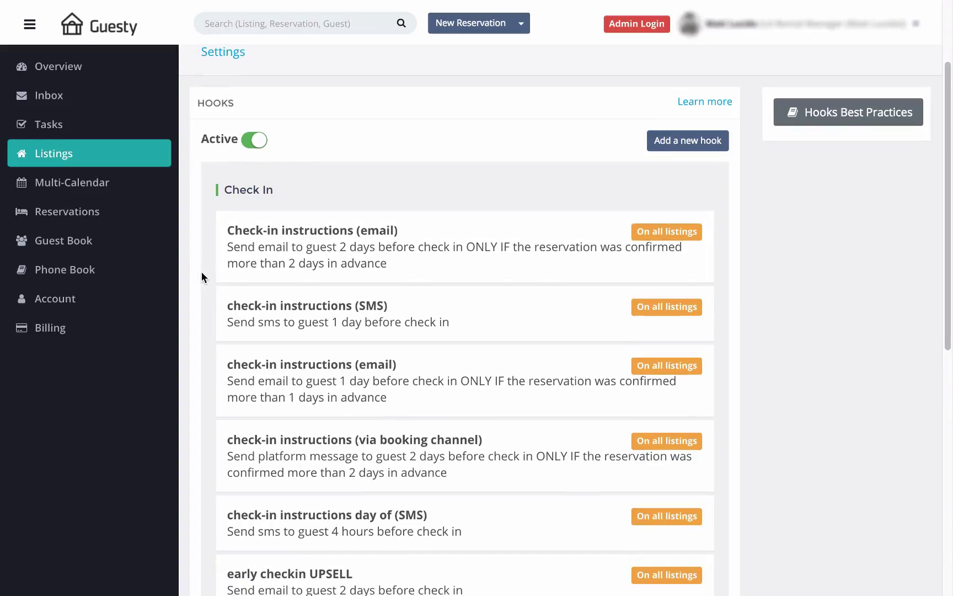
pyautogui.scroll(-5, 201, 270)
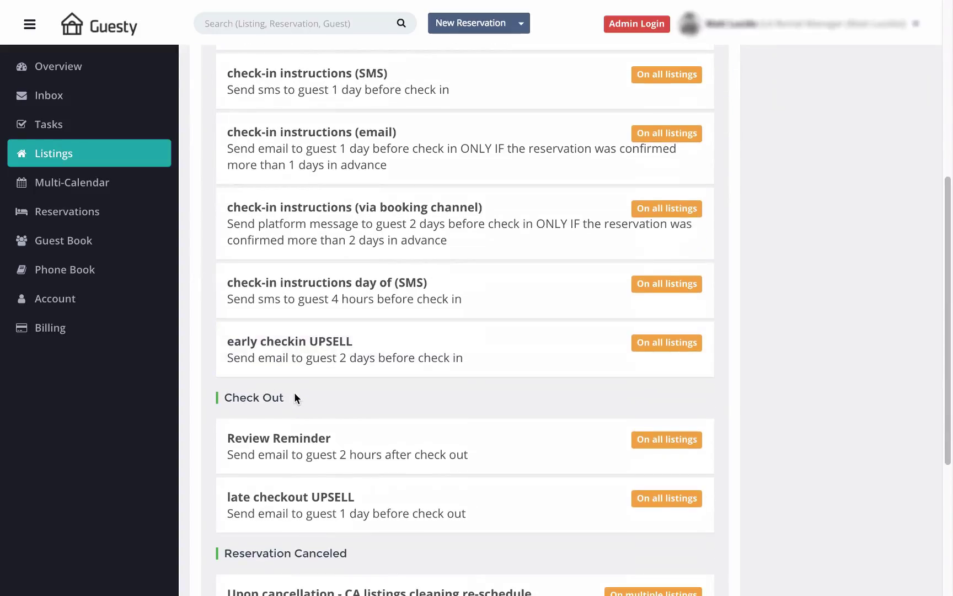
pyautogui.moveTo(284, 397); pyautogui.dragTo(226, 397)
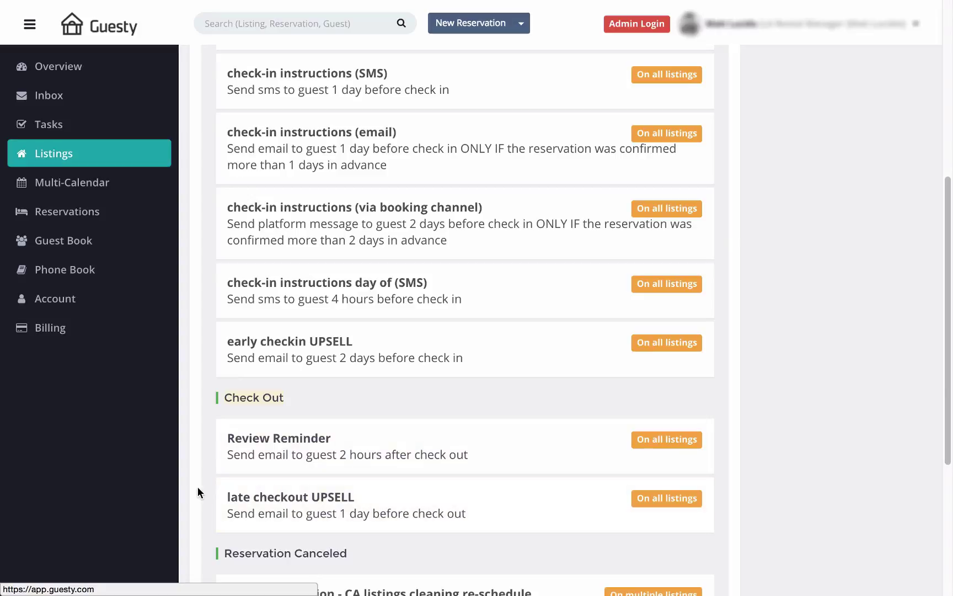
pyautogui.scroll(-5, 198, 491)
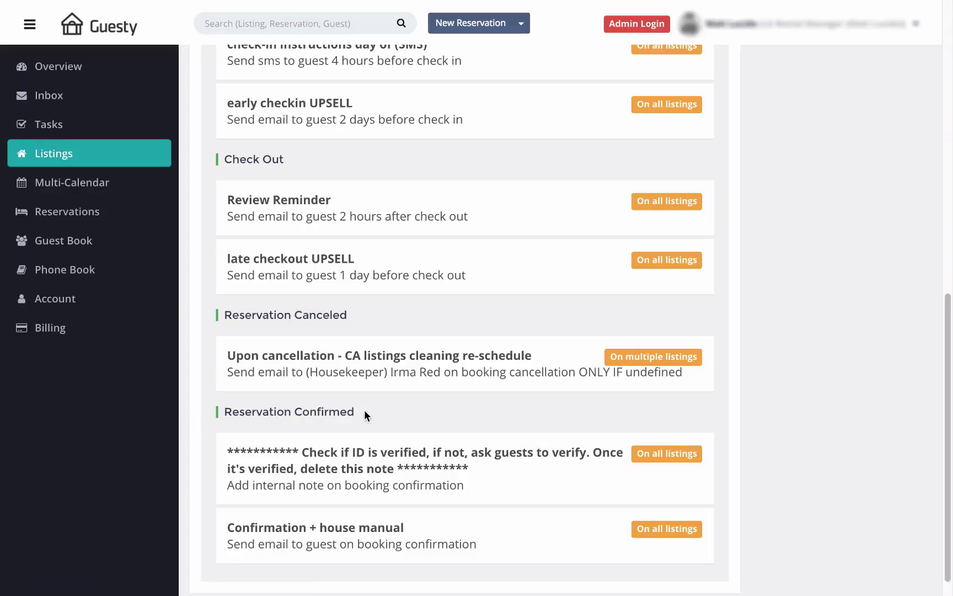
pyautogui.moveTo(366, 415); pyautogui.dragTo(263, 412)
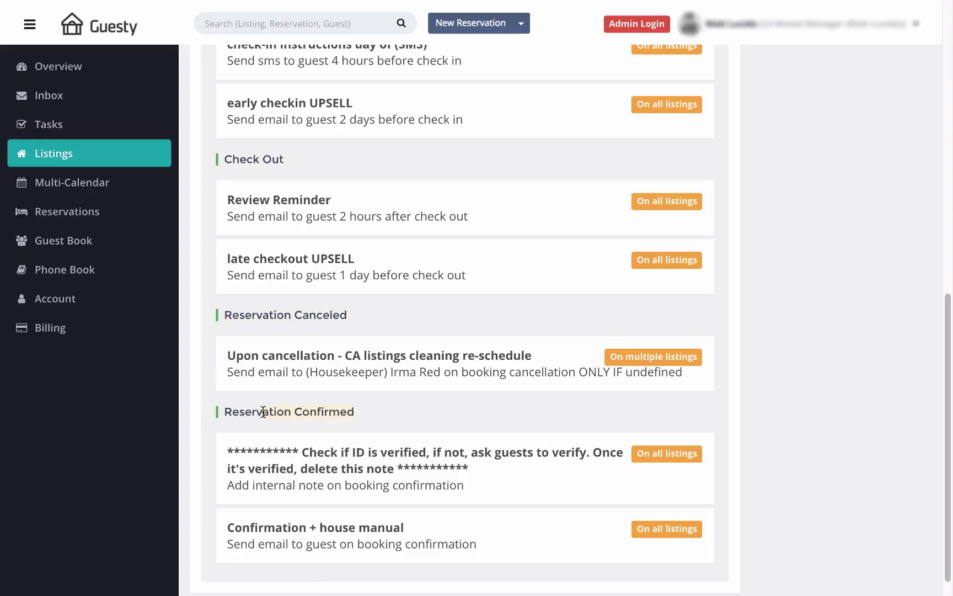
pyautogui.click(262, 528)
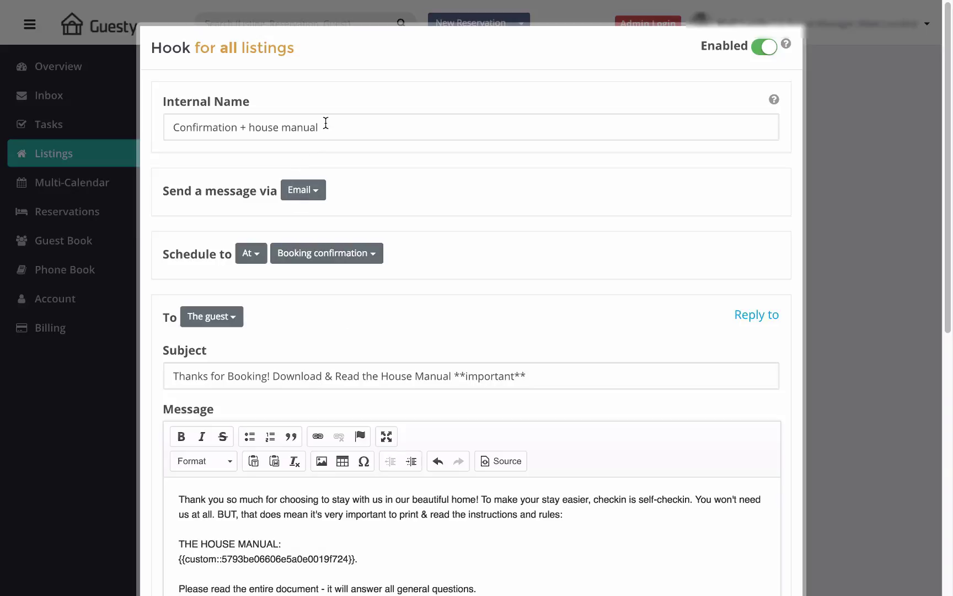
# Step: Confirm the hook sends an Email At Booking confirmation to The guest
pyautogui.moveTo(325, 122); pyautogui.dragTo(165, 127)
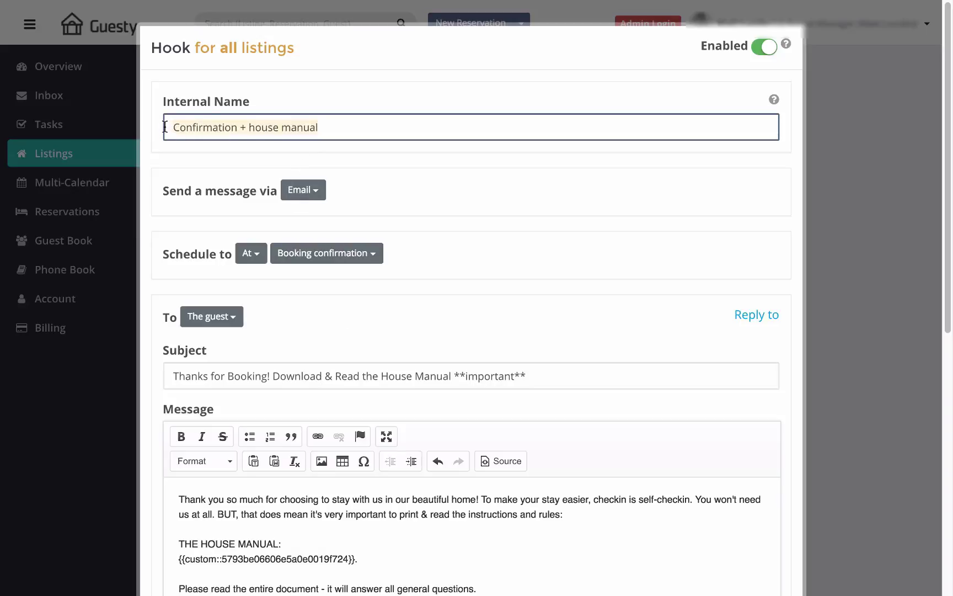
pyautogui.click(333, 188)
pyautogui.click(315, 190)
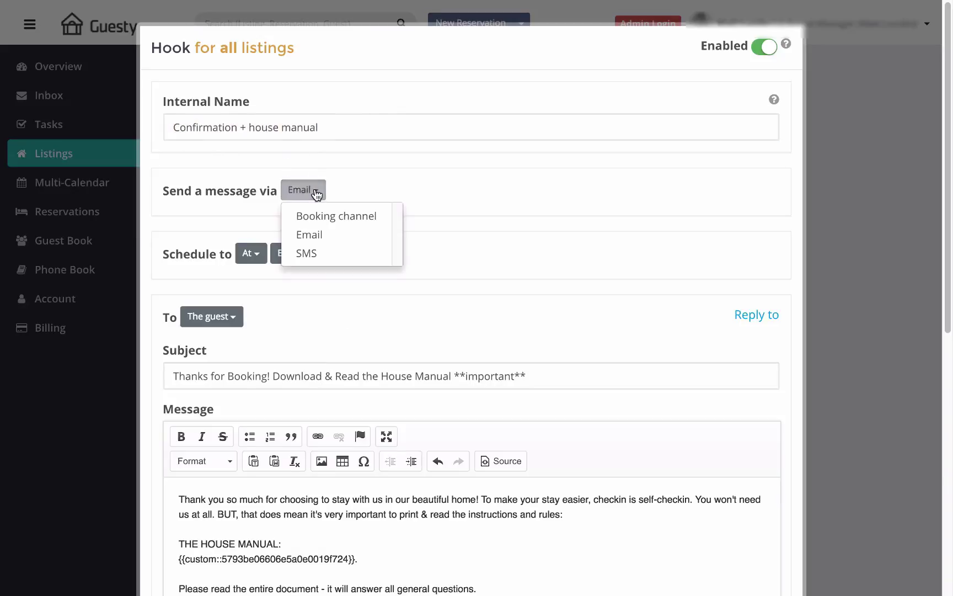
pyautogui.click(316, 239)
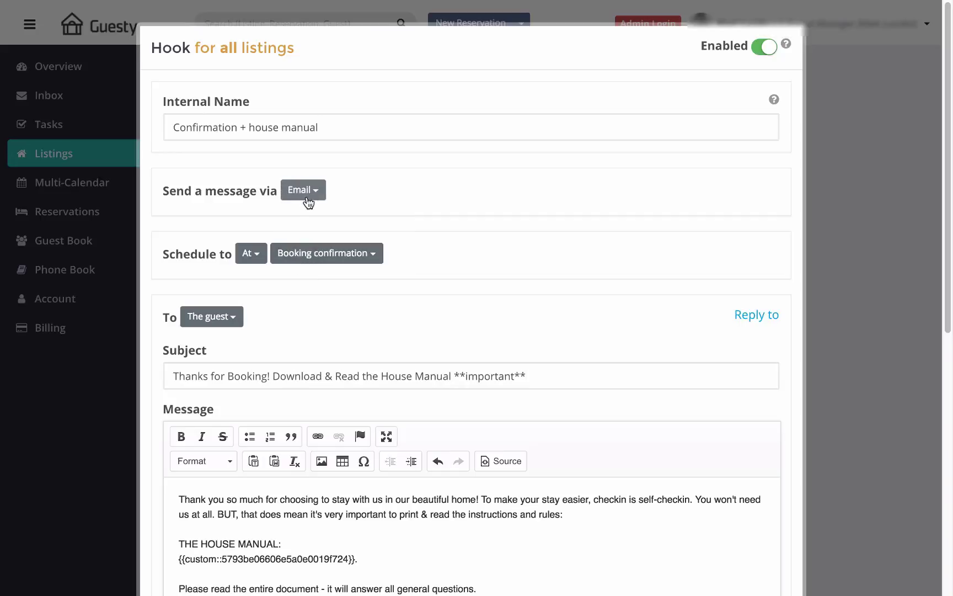
pyautogui.click(256, 252)
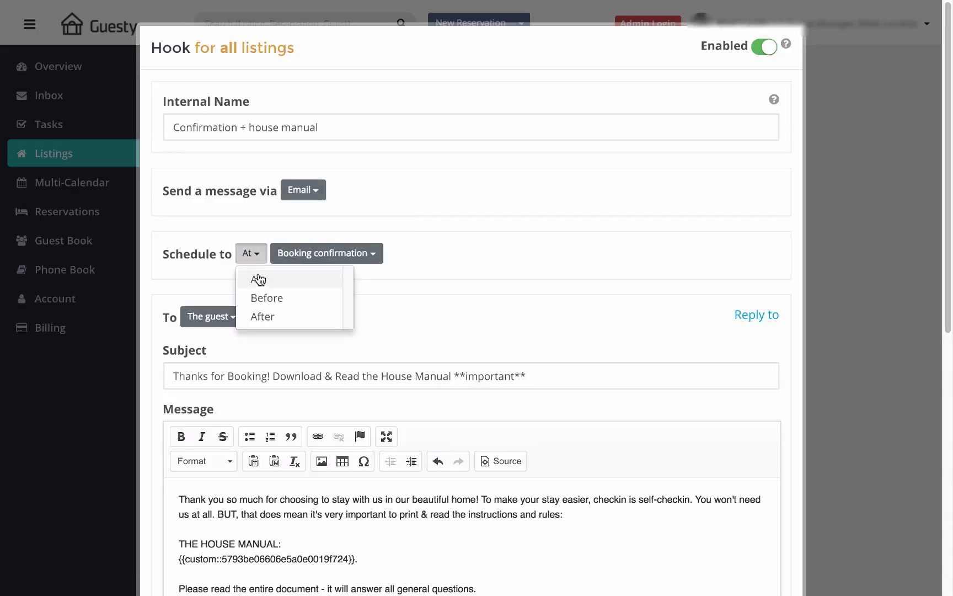
pyautogui.click(254, 276)
pyautogui.click(306, 257)
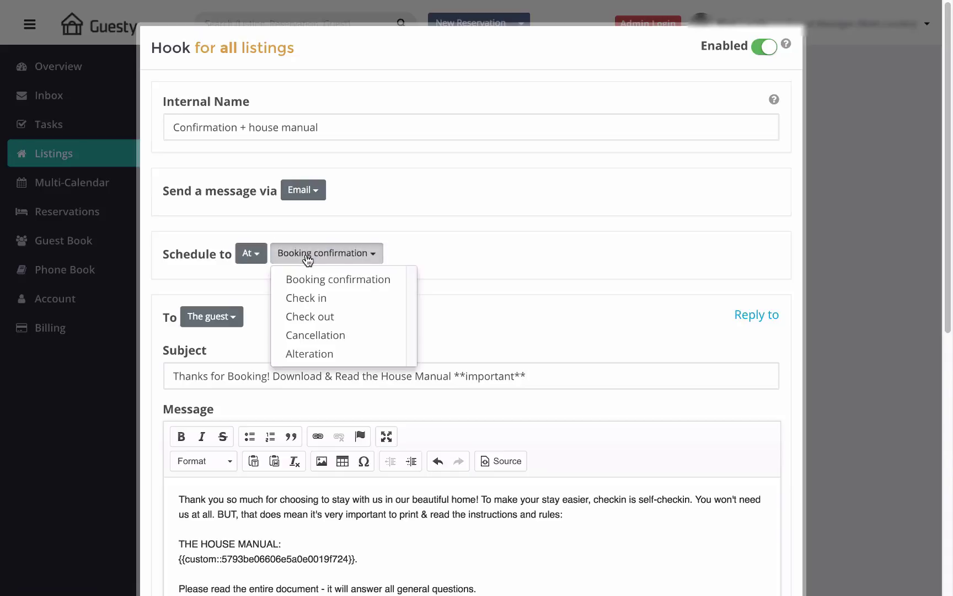
pyautogui.click(347, 279)
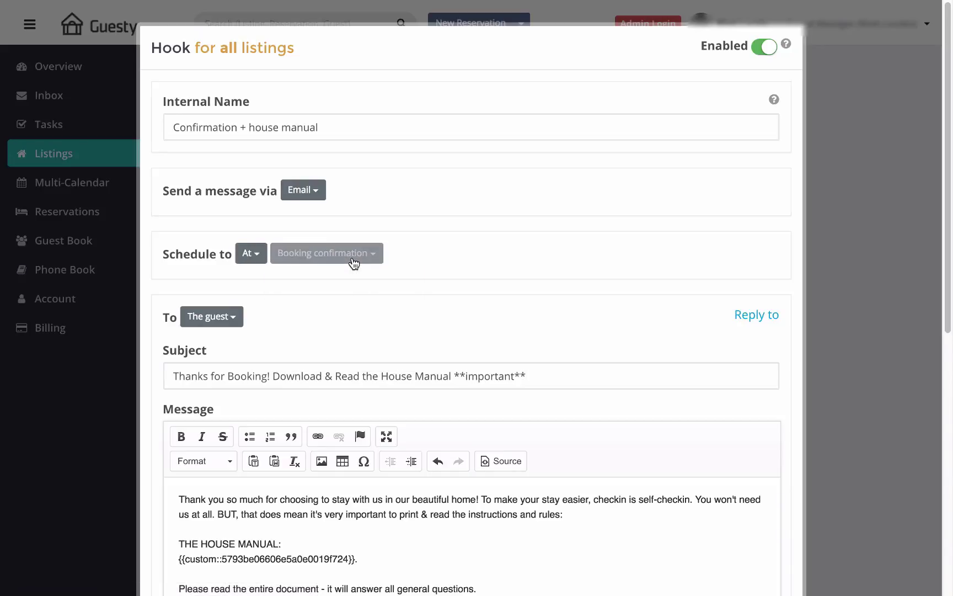
pyautogui.click(231, 319)
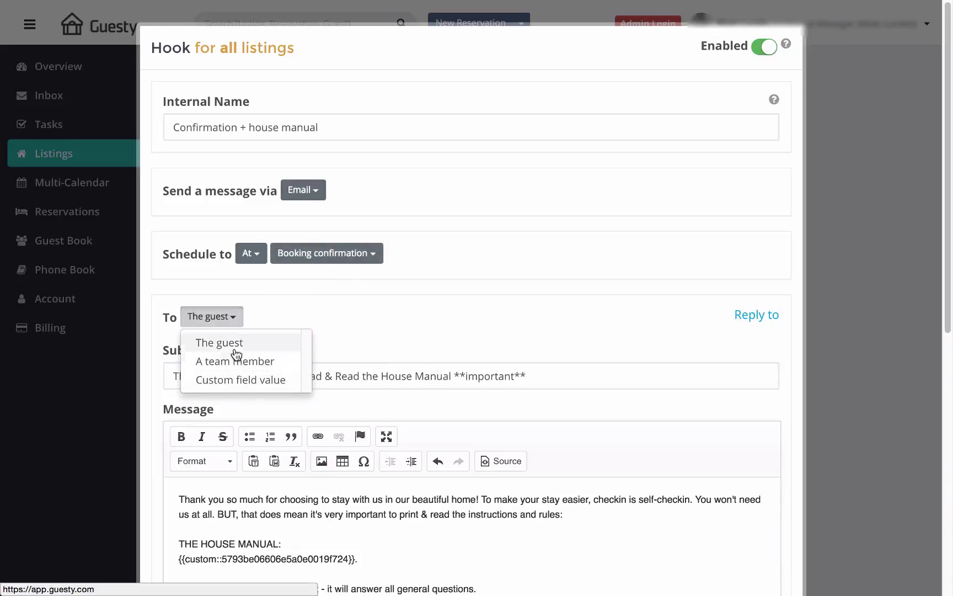
pyautogui.click(234, 316)
# Step: Scroll to the hook's message and select its embedded house manual variable
pyautogui.scroll(-3, 303, 337)
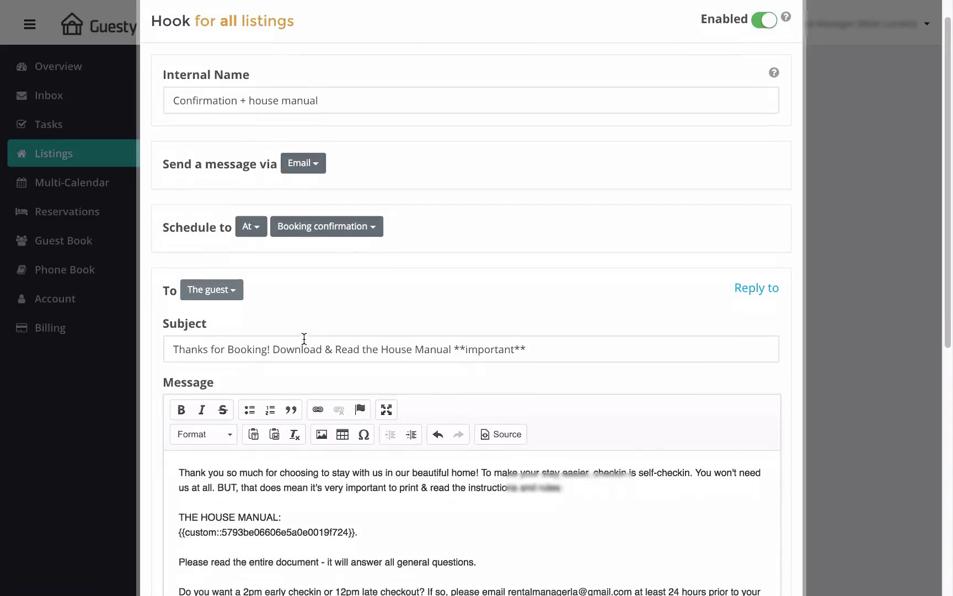
pyautogui.scroll(-2, 303, 343)
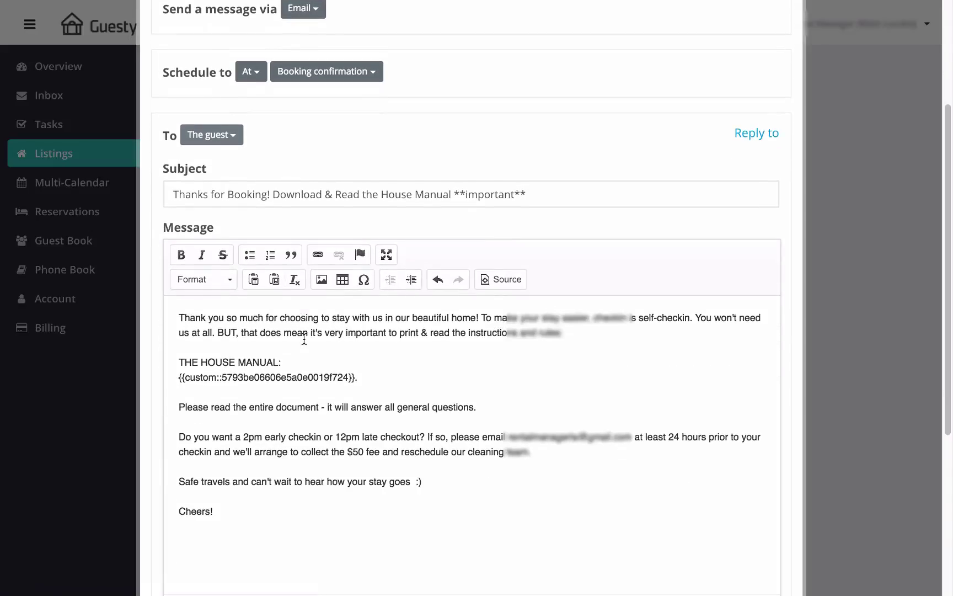
pyautogui.scroll(-1, 308, 336)
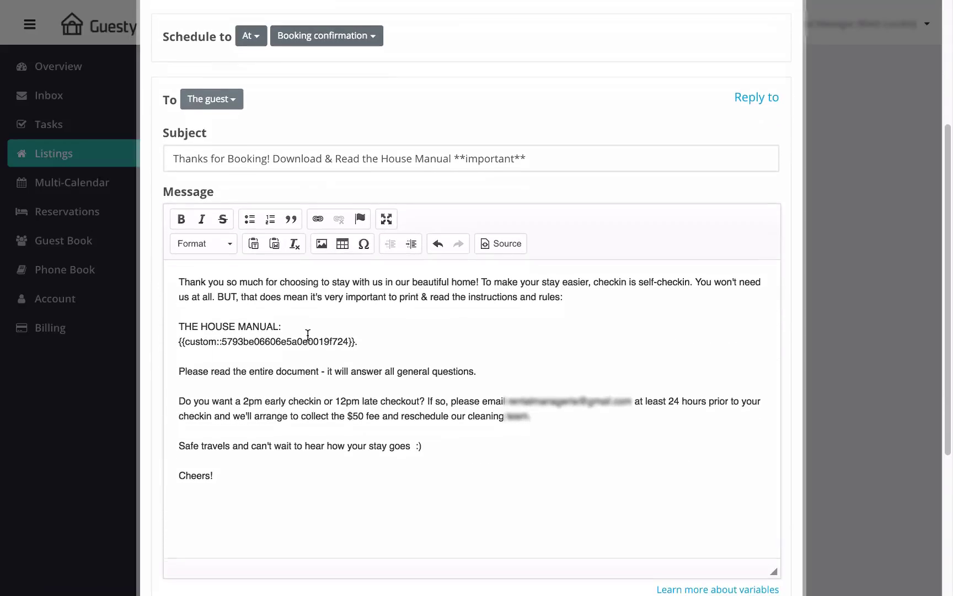
pyautogui.scroll(-1, 312, 334)
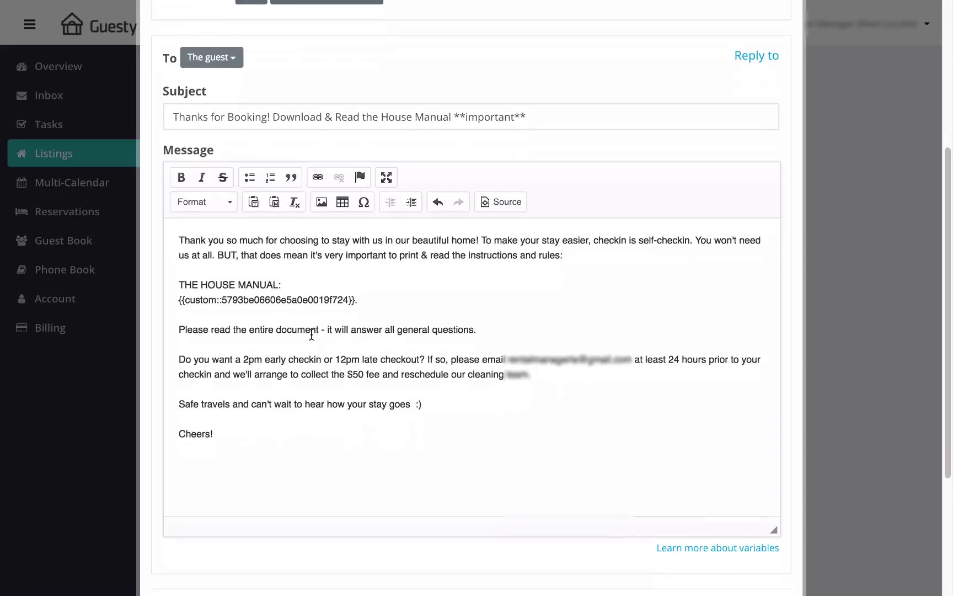
pyautogui.scroll(-2, 315, 394)
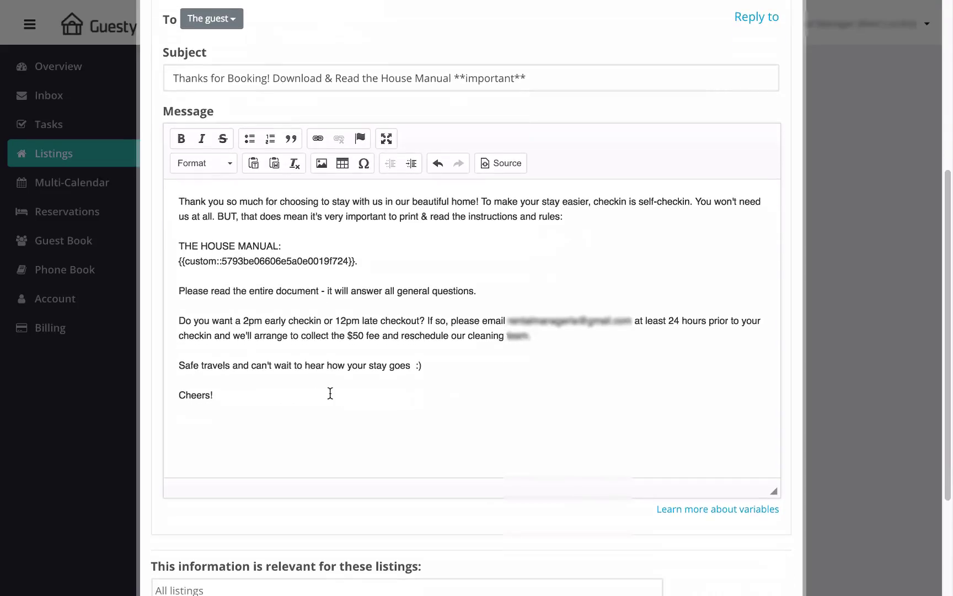
pyautogui.moveTo(356, 264); pyautogui.dragTo(171, 266)
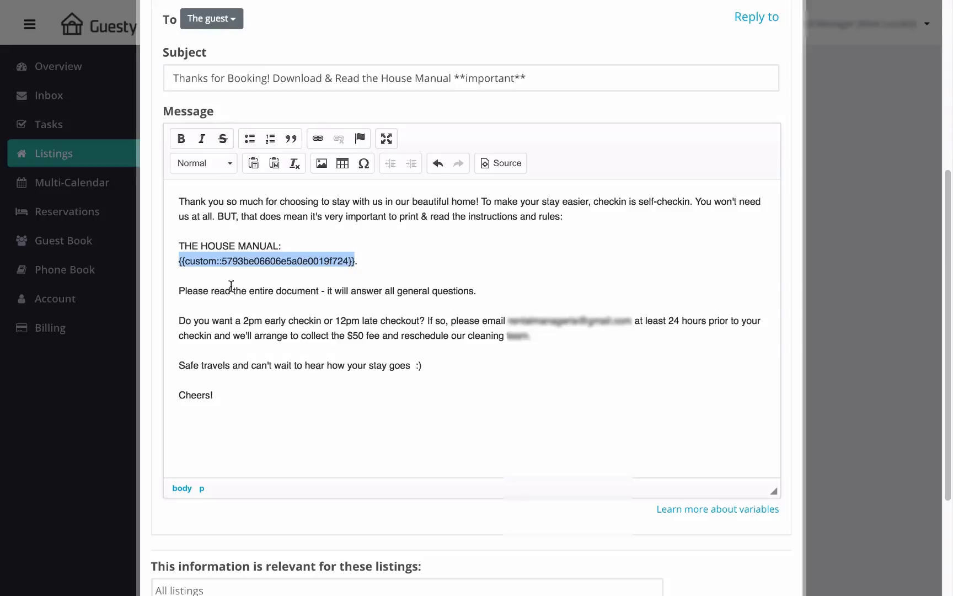
pyautogui.click(331, 397)
pyautogui.scroll(-5, 266, 361)
pyautogui.click(422, 442)
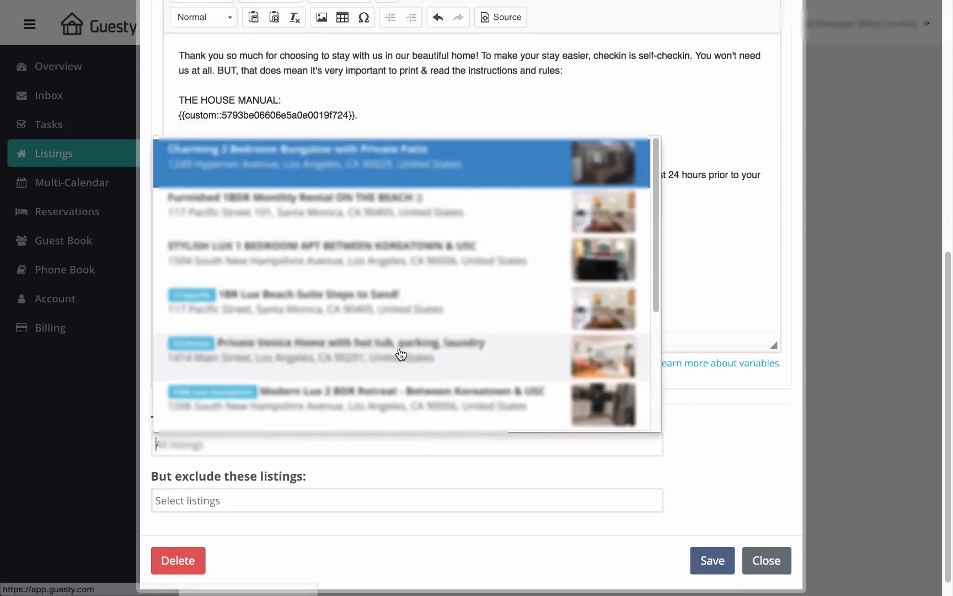
pyautogui.click(389, 308)
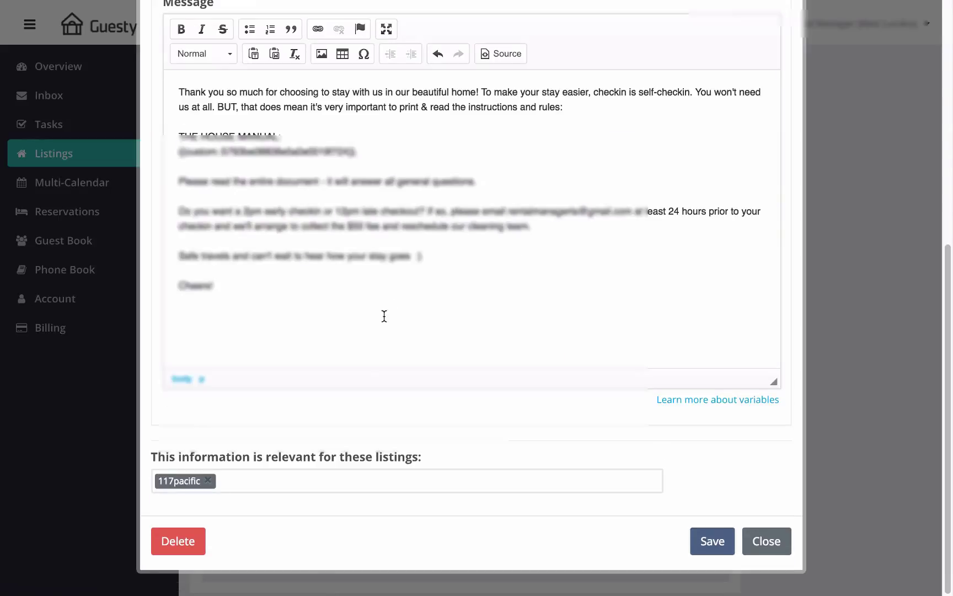
pyautogui.click(293, 479)
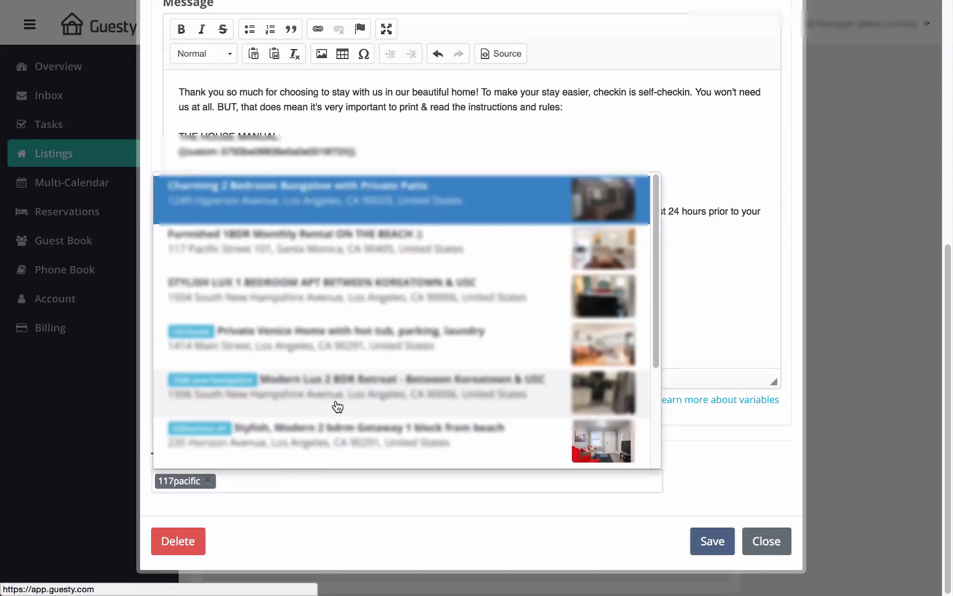
pyautogui.click(335, 403)
pyautogui.click(349, 479)
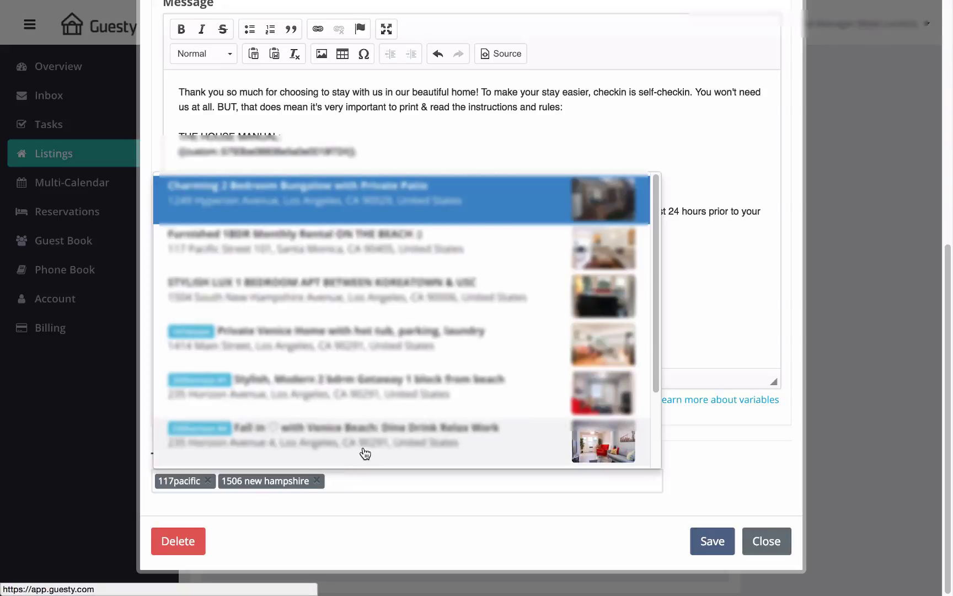
pyautogui.click(363, 448)
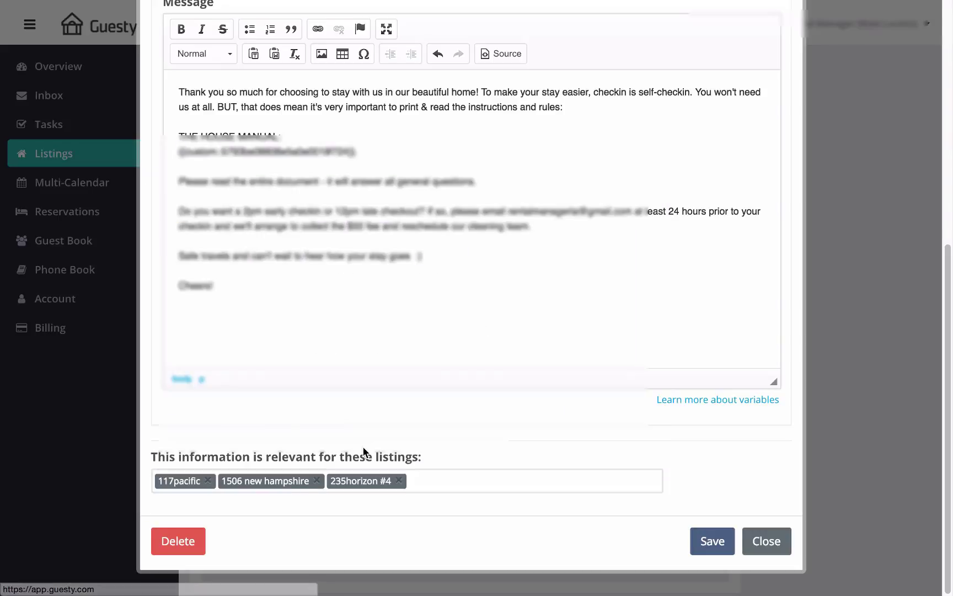
pyautogui.click(399, 481)
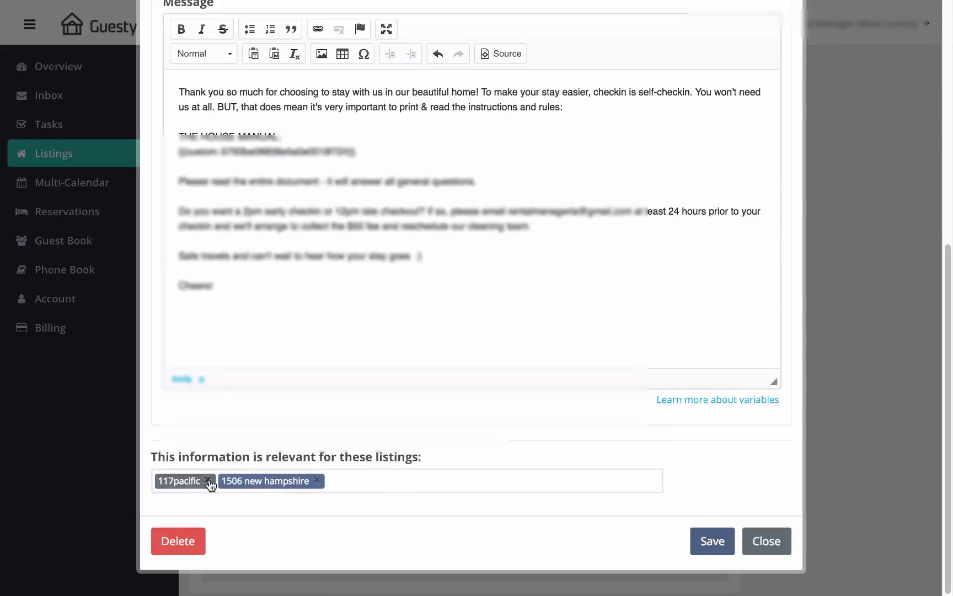
pyautogui.click(317, 480)
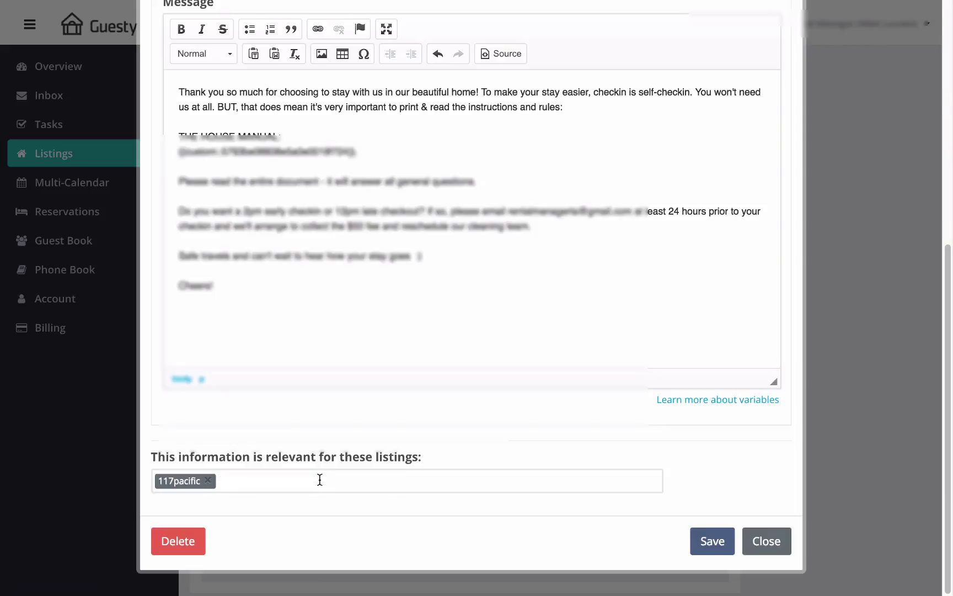
pyautogui.click(208, 480)
pyautogui.scroll(-2, 265, 504)
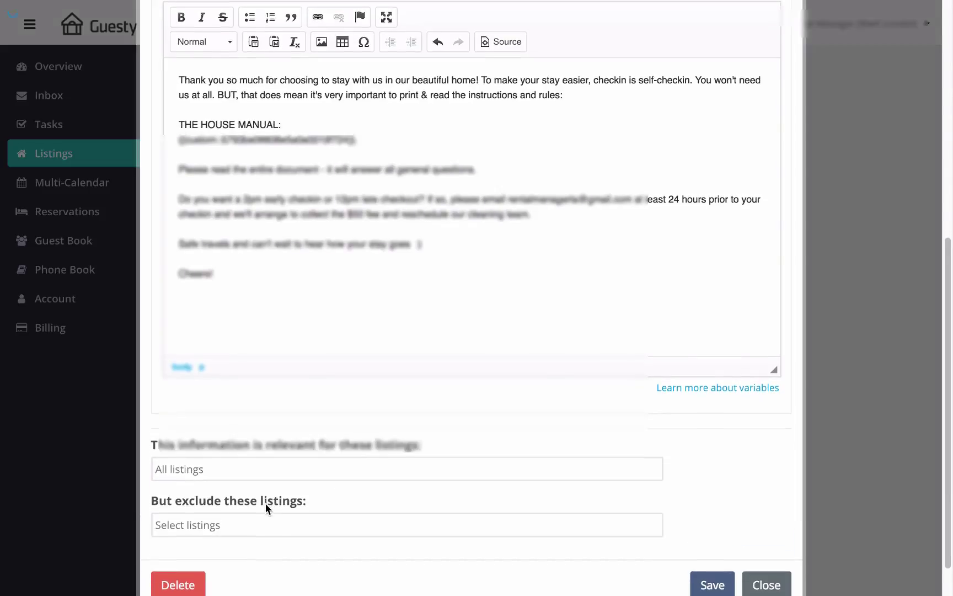
pyautogui.click(272, 489)
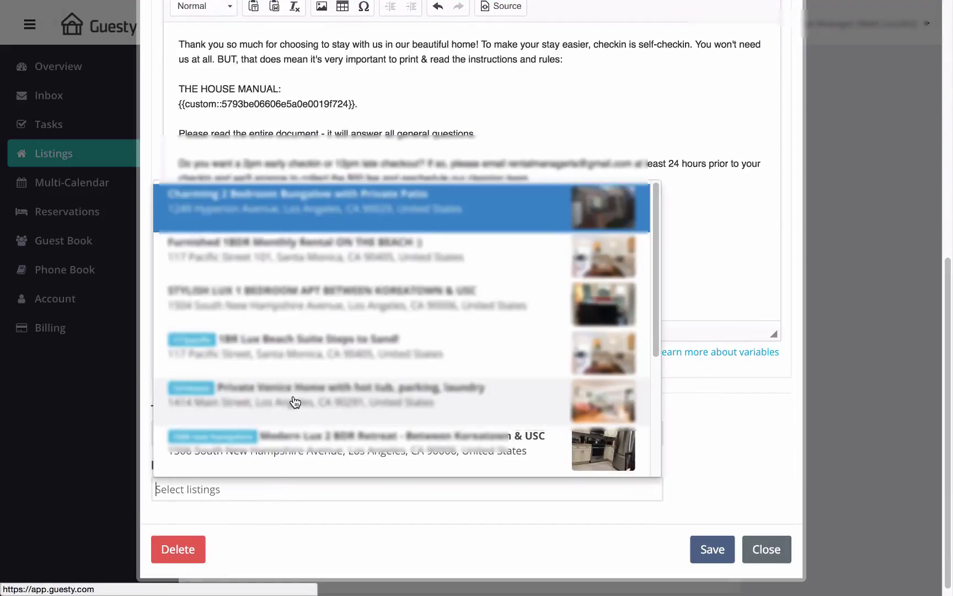
pyautogui.scroll(-3, 296, 411)
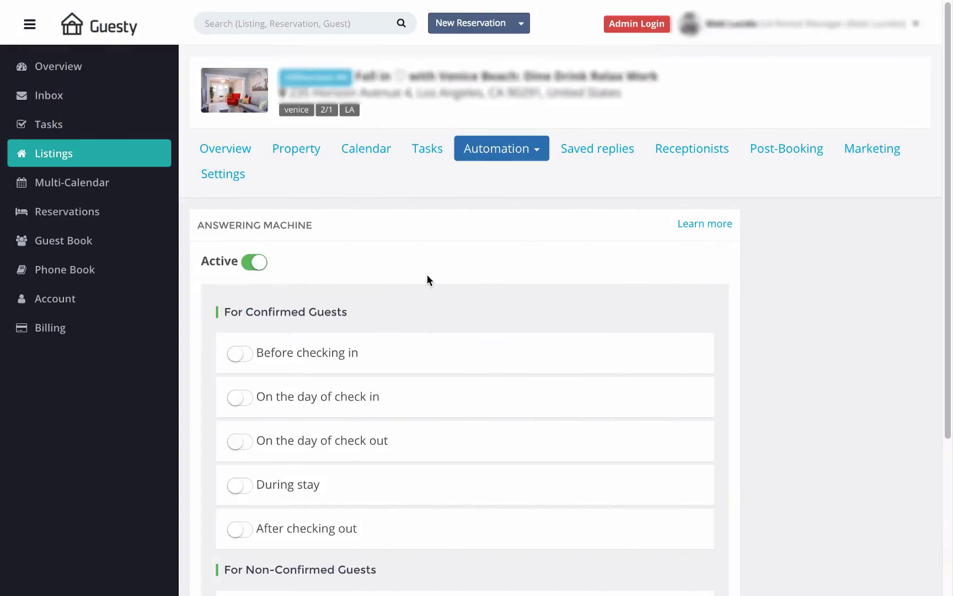
# Step: Scroll the Answering Machine settings and edit the first-message auto-reply text
pyautogui.scroll(-2, 411, 304)
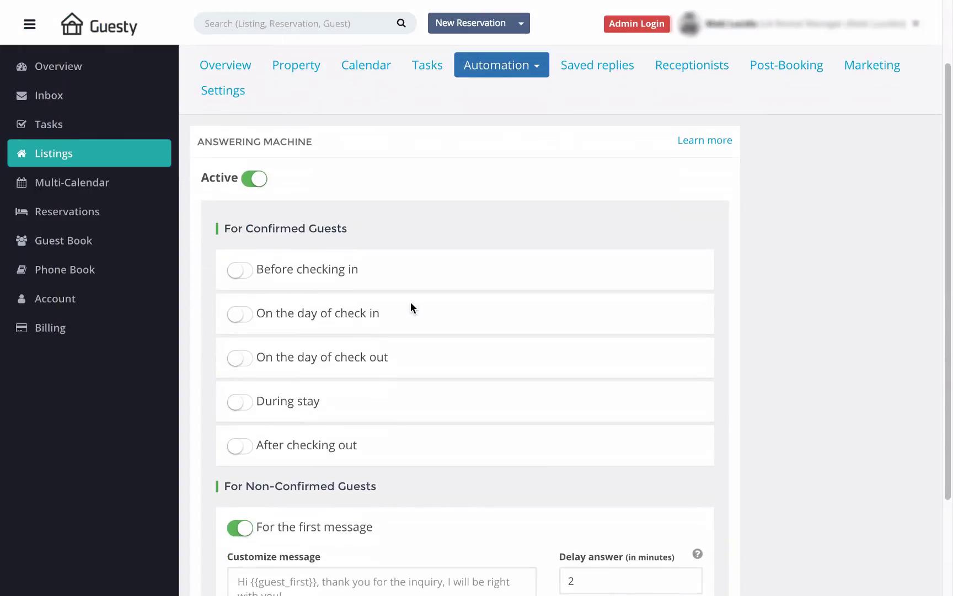
pyautogui.scroll(-2, 410, 307)
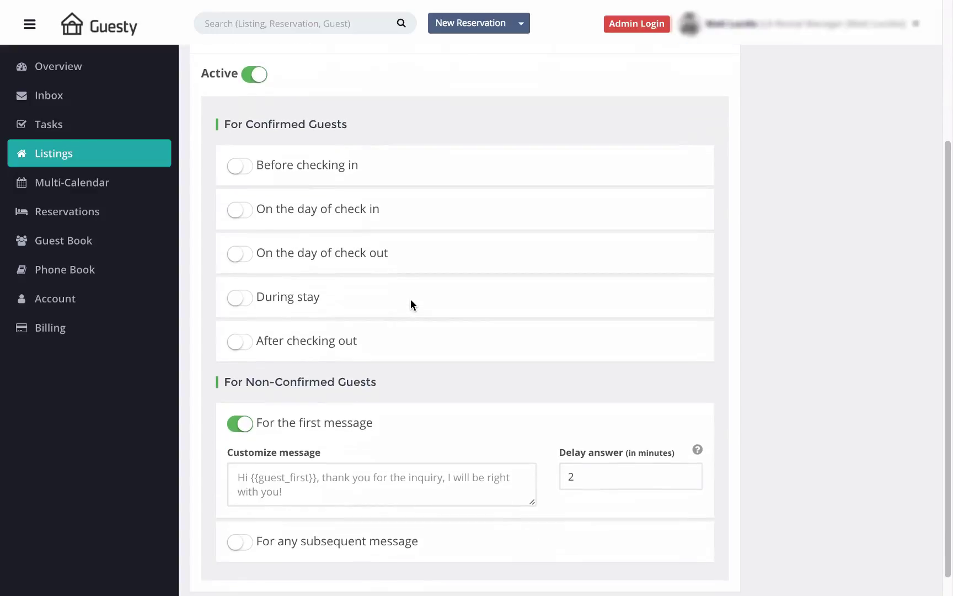
pyautogui.click(342, 493)
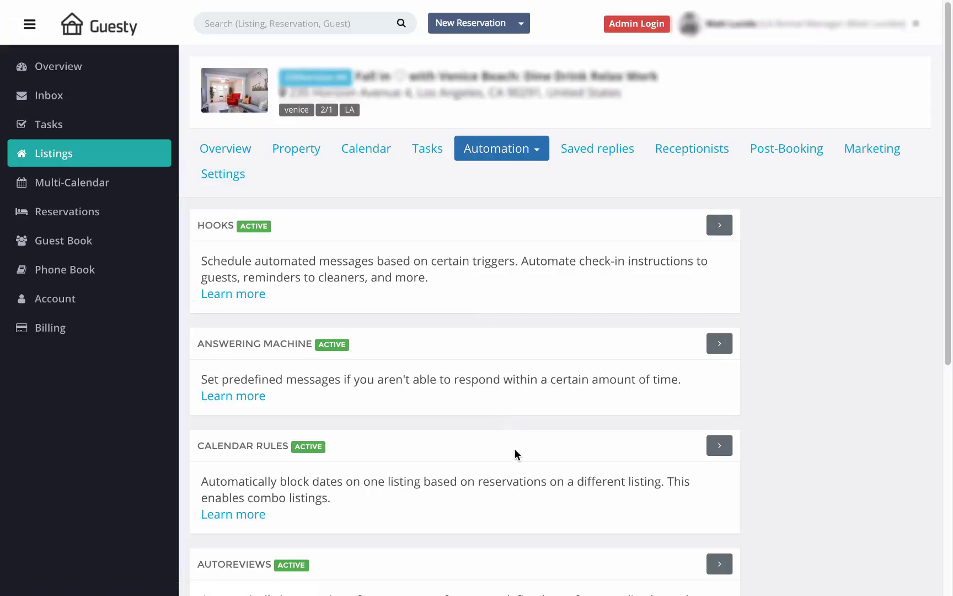
# Step: Add a first Autoreviews template, raise the delay to 5 days, and save
pyautogui.scroll(-3, 515, 453)
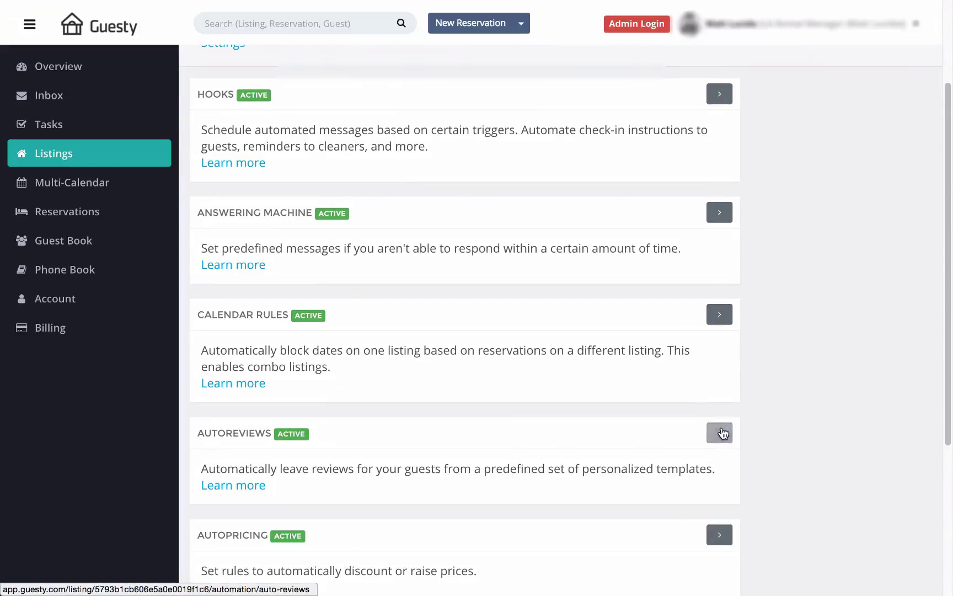
pyautogui.click(720, 433)
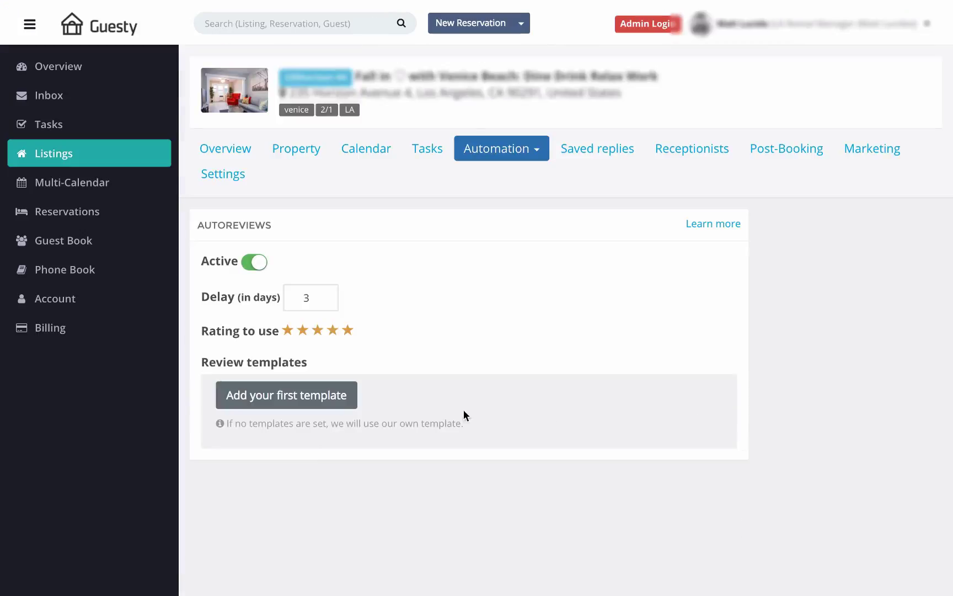
pyautogui.click(333, 397)
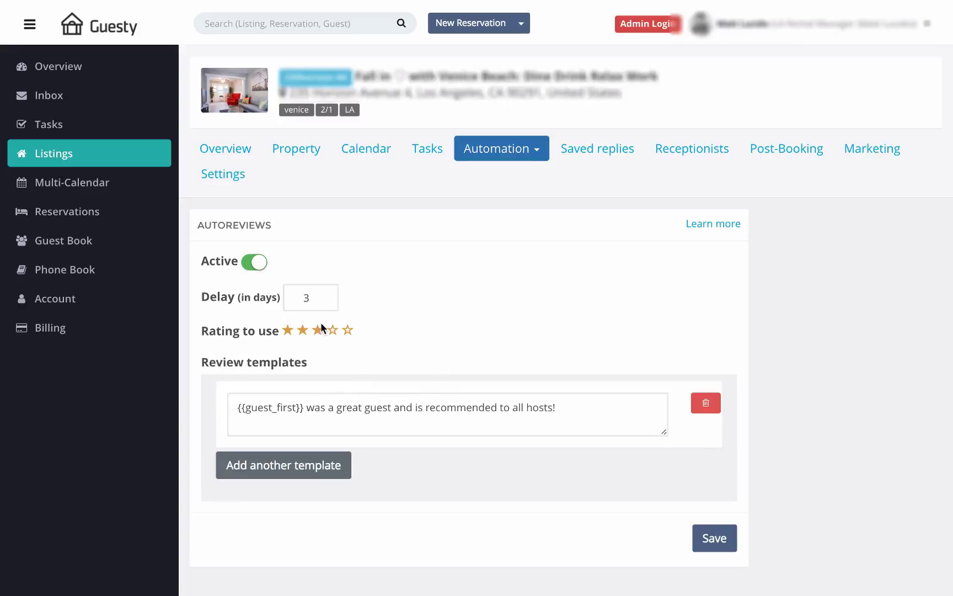
pyautogui.click(325, 294)
pyautogui.click(325, 294)
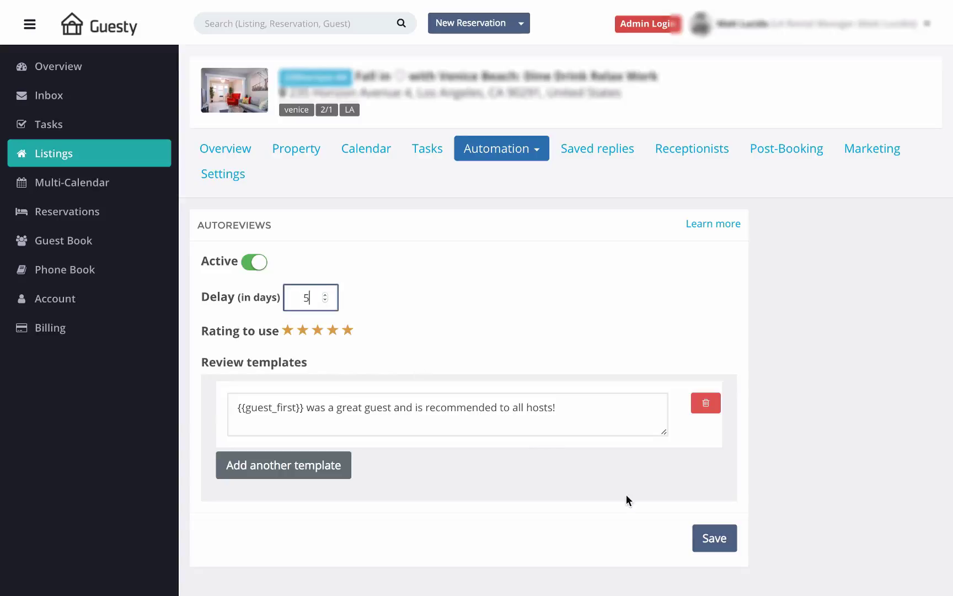
pyautogui.click(709, 535)
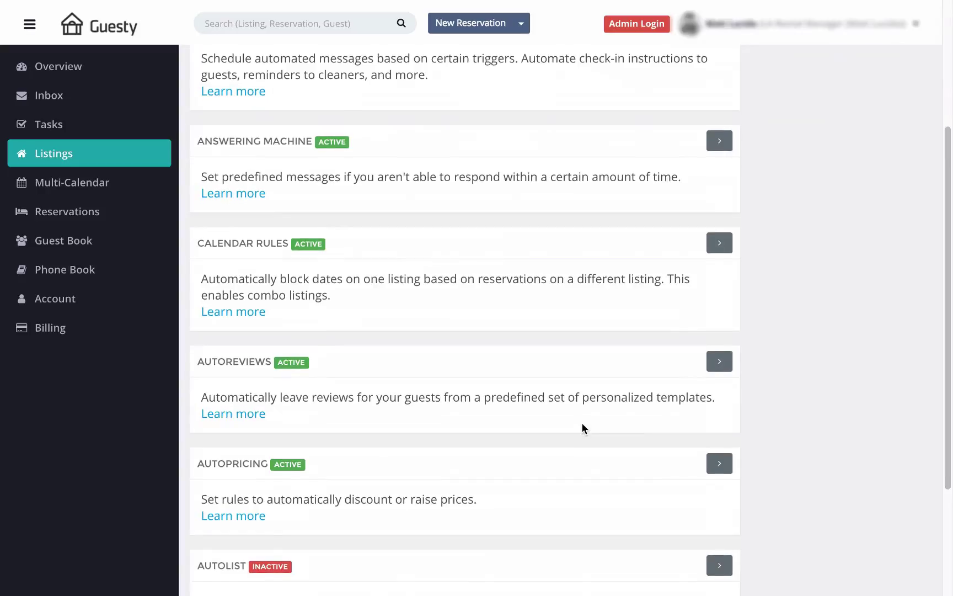
# Step: Start a new AutoPricing rule targeting Gaps with a maximum gap of 2 days
pyautogui.click(717, 456)
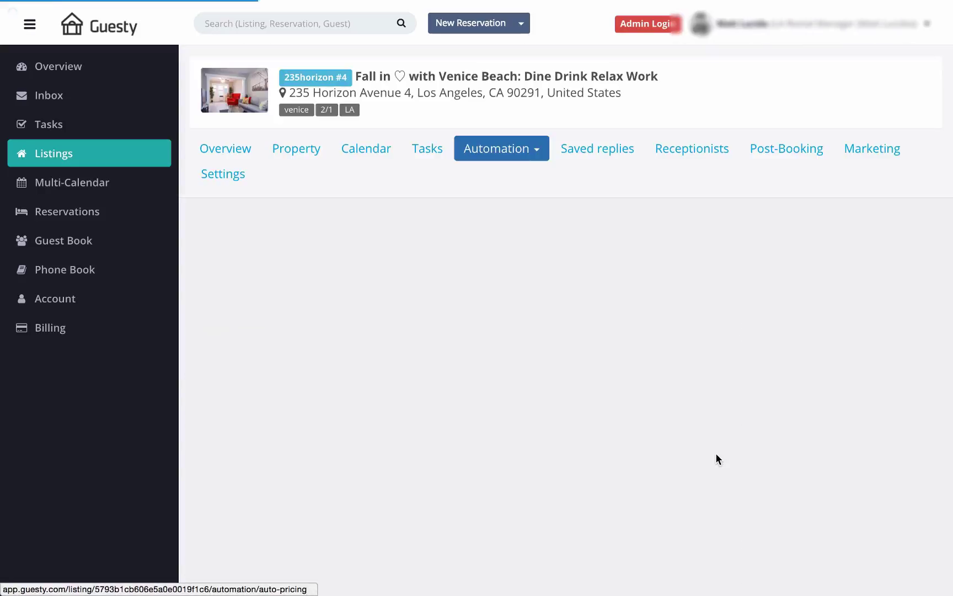
pyautogui.click(264, 328)
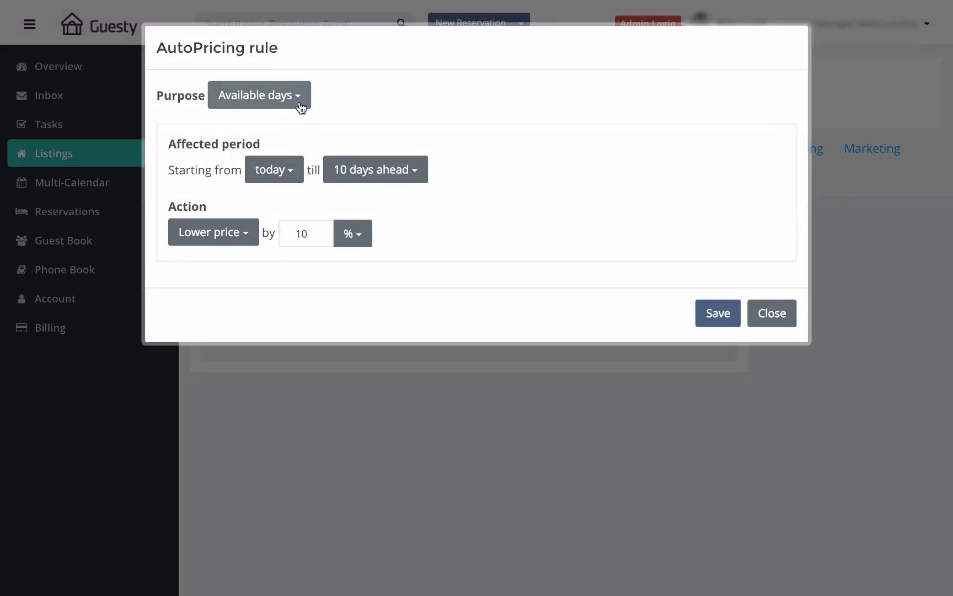
pyautogui.click(301, 107)
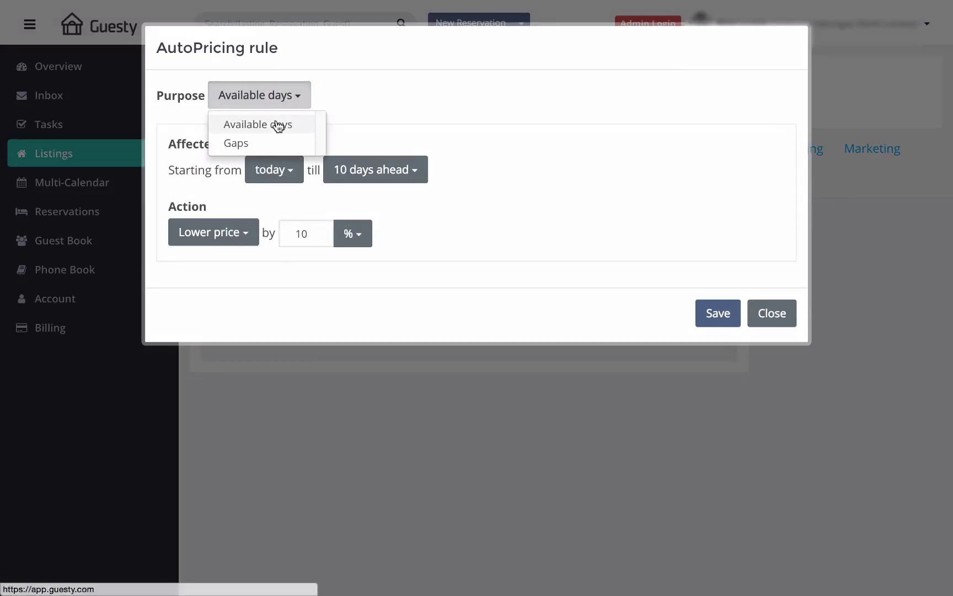
pyautogui.click(255, 145)
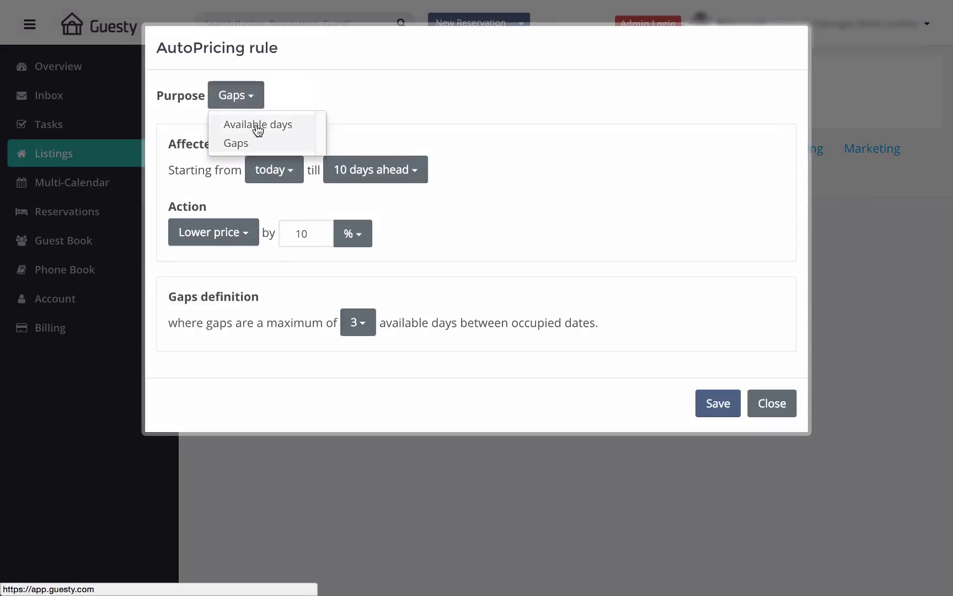
pyautogui.click(261, 103)
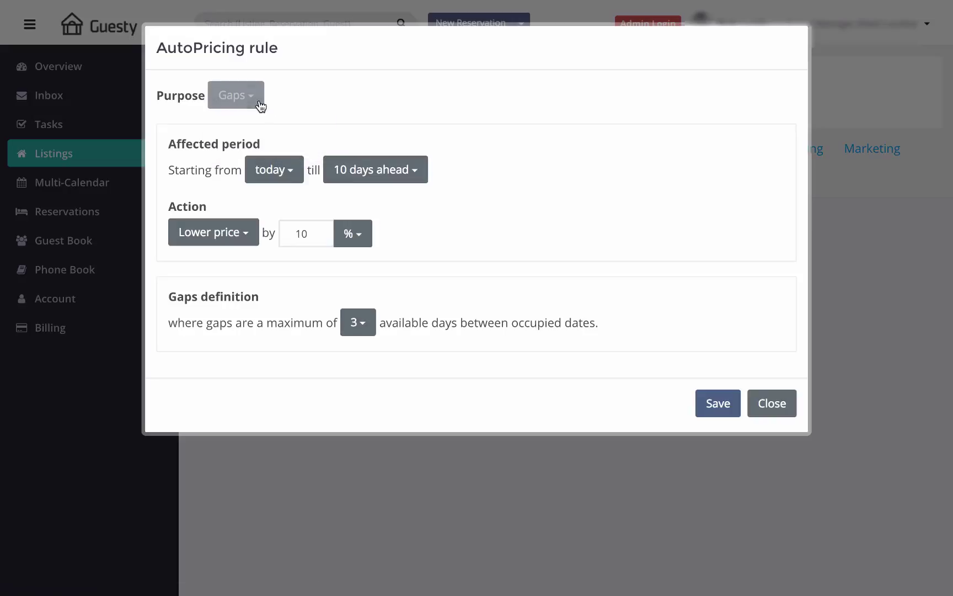
pyautogui.click(363, 325)
pyautogui.click(372, 368)
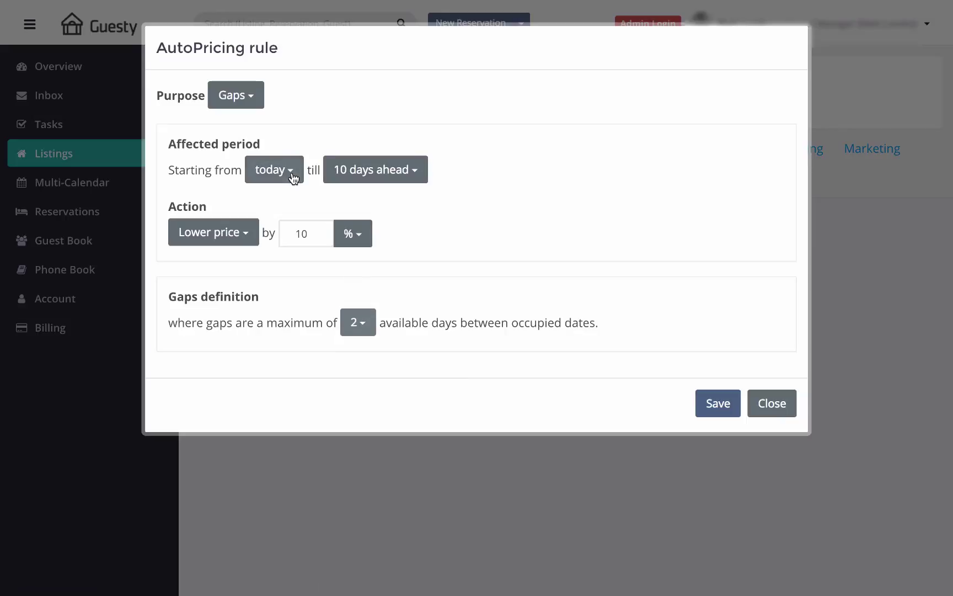
# Step: Cover the next 20 days, make the gap reduction $15, and save the rule
pyautogui.click(409, 175)
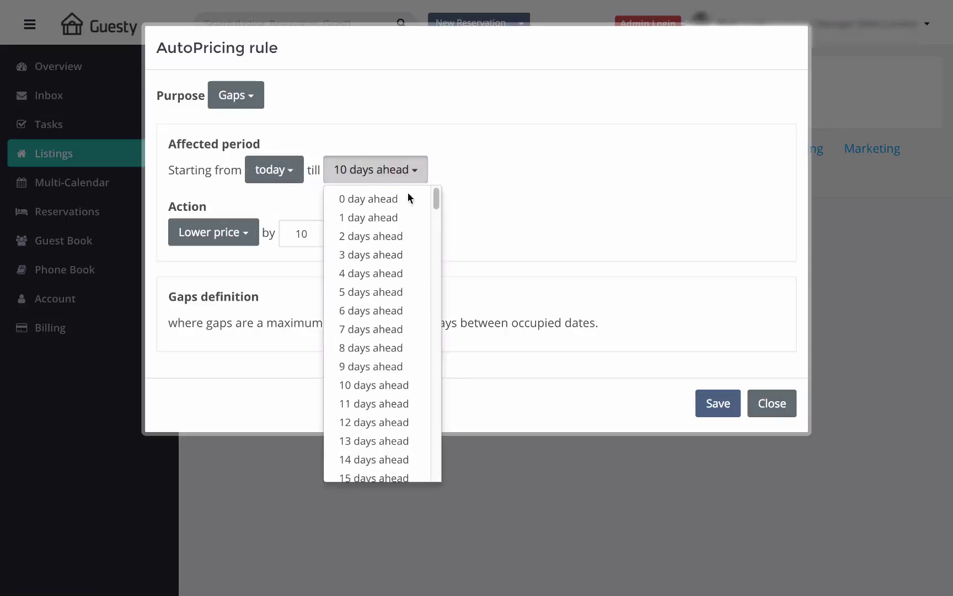
pyautogui.scroll(-3, 397, 422)
pyautogui.click(397, 426)
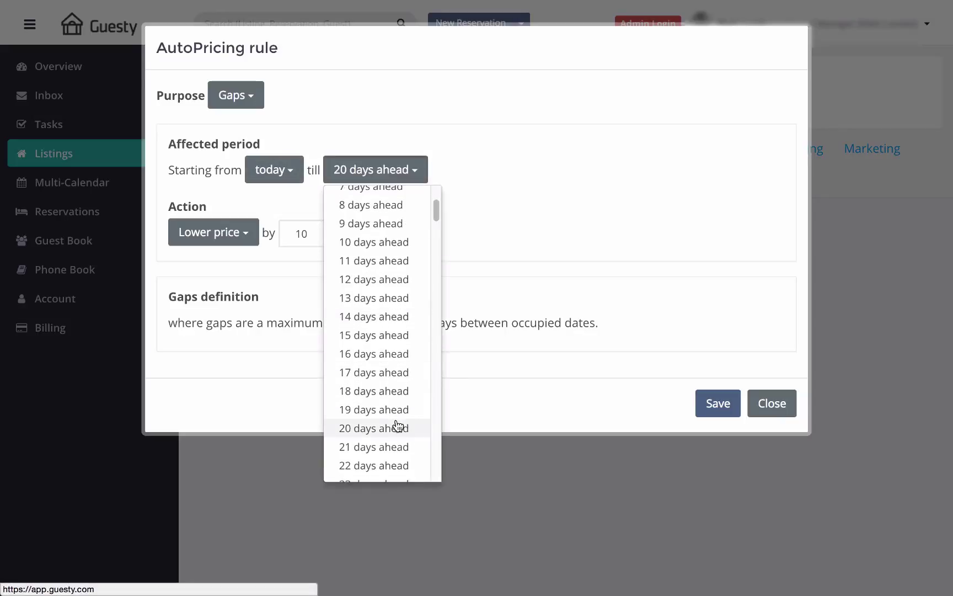
pyautogui.click(408, 175)
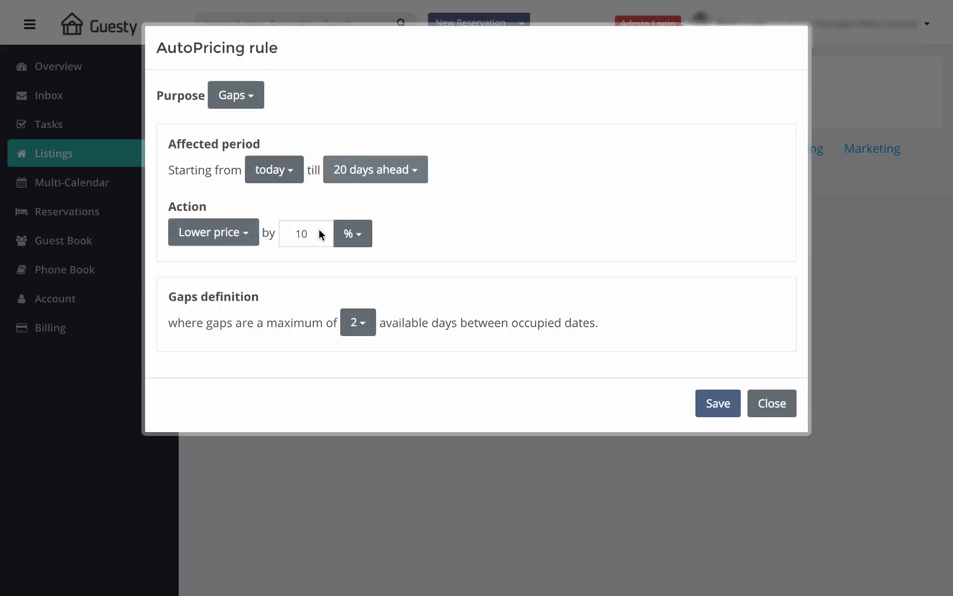
pyautogui.click(320, 230)
pyautogui.click(320, 230)
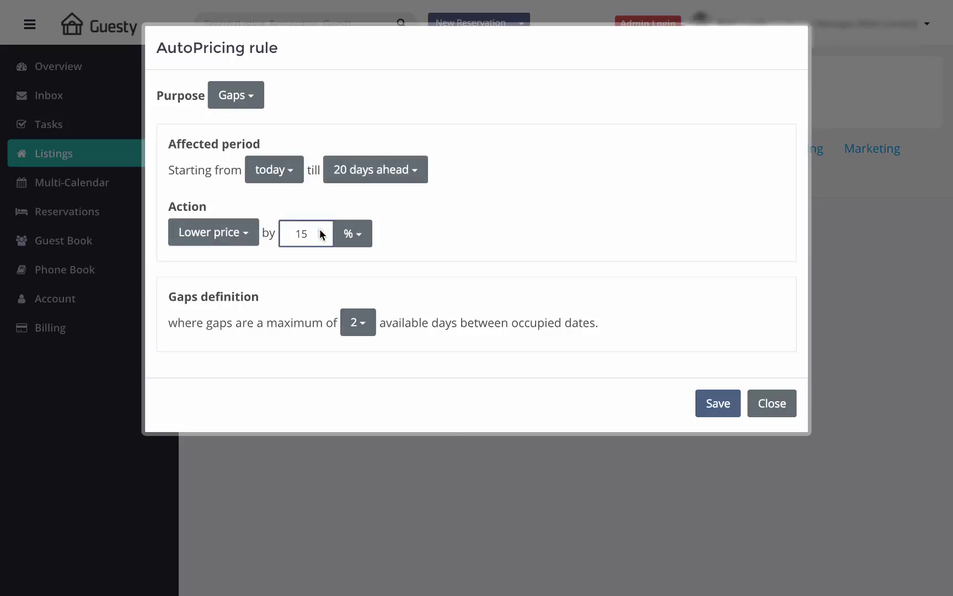
pyautogui.click(364, 244)
pyautogui.click(355, 278)
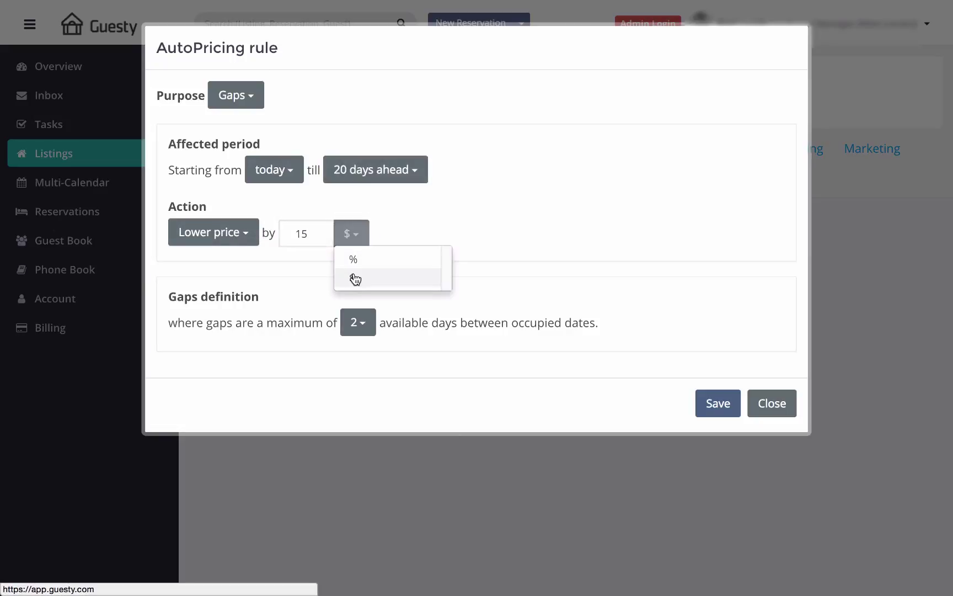
pyautogui.click(368, 232)
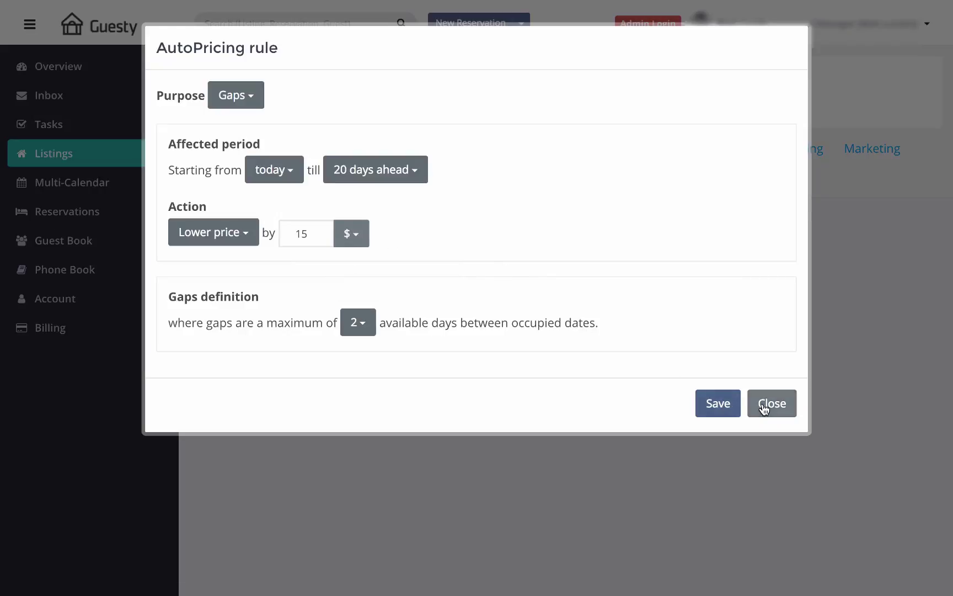
pyautogui.click(733, 409)
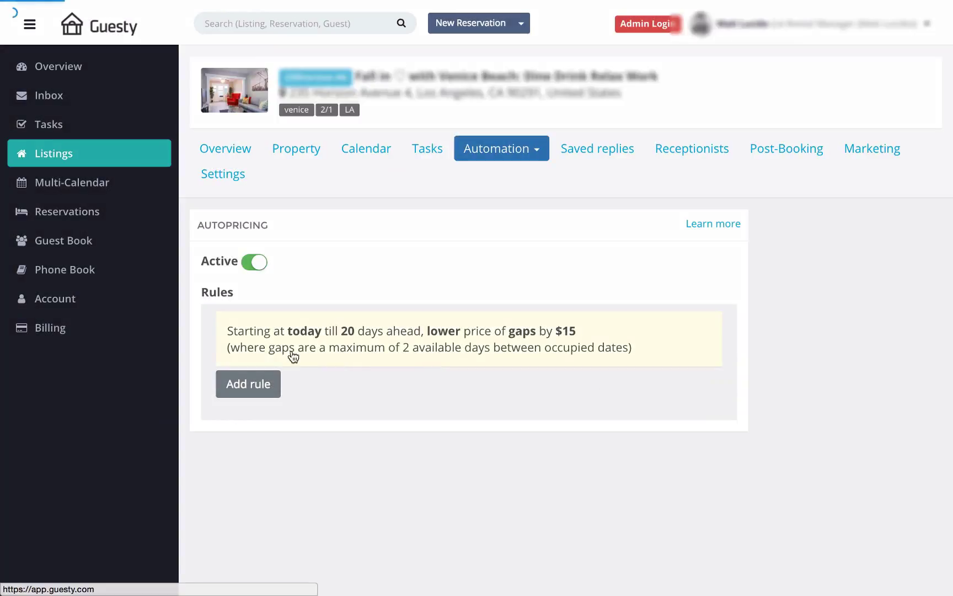
# Step: Add an Available days rule lowering prices 15% over the next 10 days
pyautogui.click(262, 380)
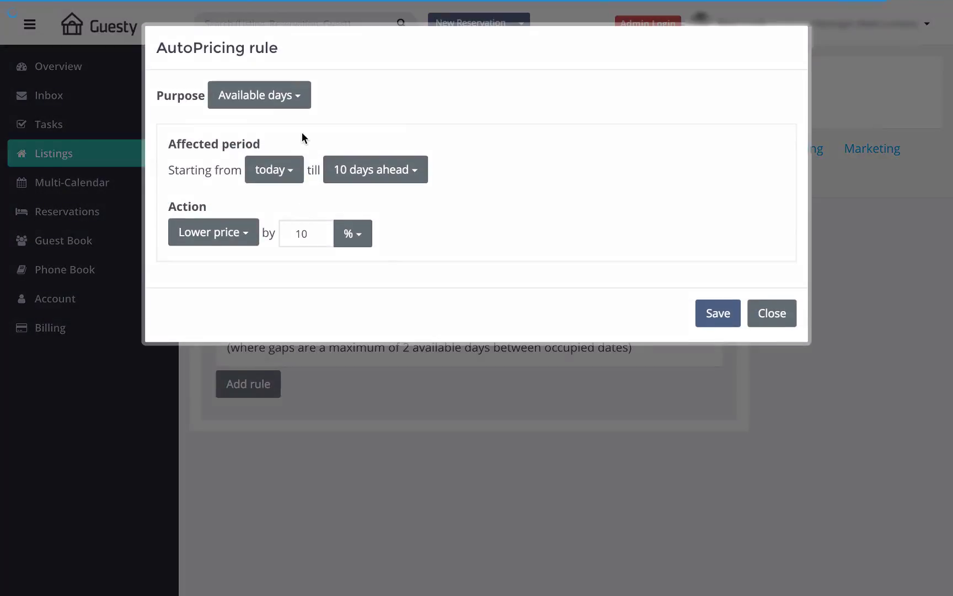
pyautogui.click(304, 104)
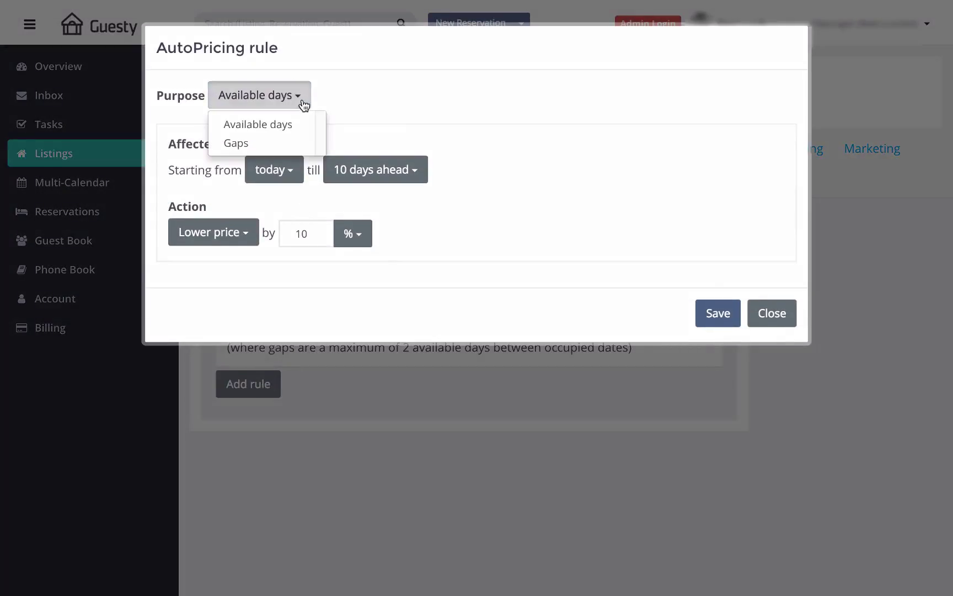
pyautogui.click(284, 97)
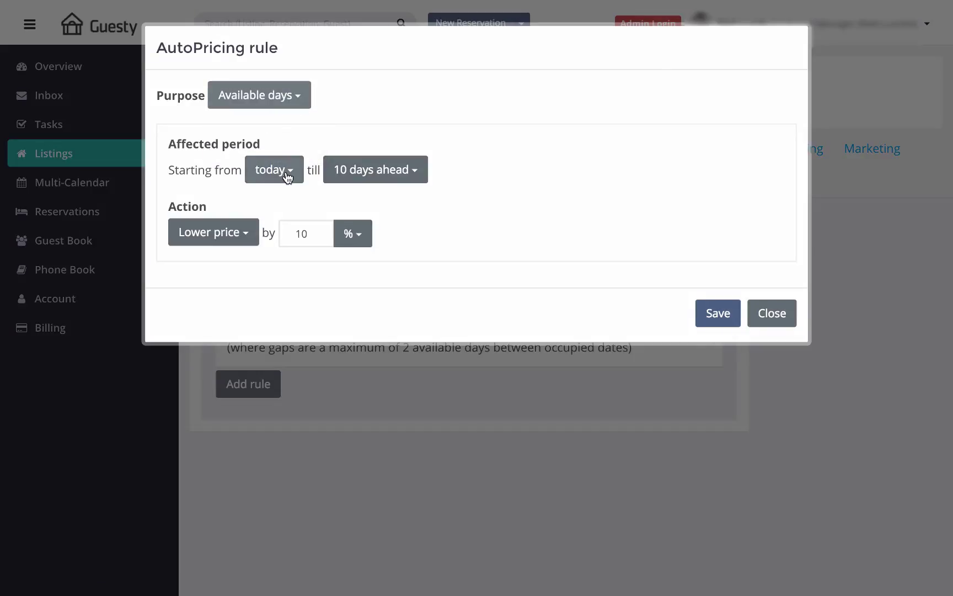
pyautogui.click(320, 230)
pyautogui.click(320, 230)
pyautogui.click(320, 231)
pyautogui.click(321, 230)
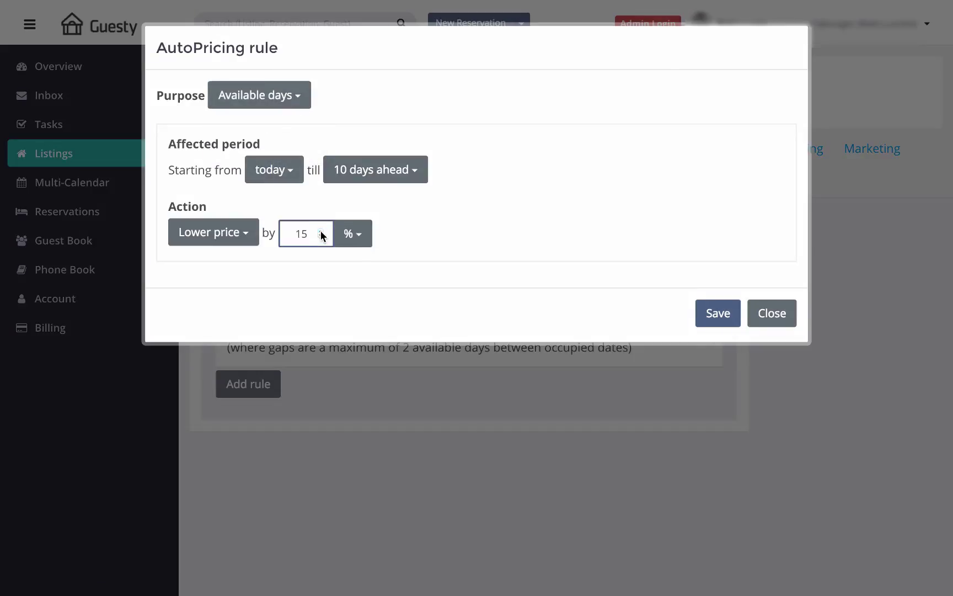
pyautogui.click(716, 317)
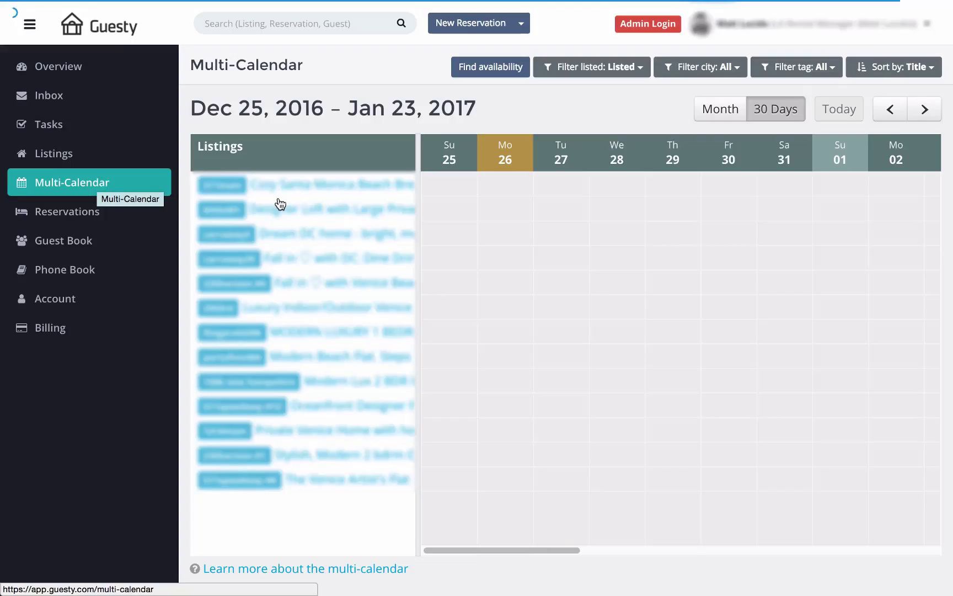
# Step: Preview booking details on the Multi-Calendar reservation bars for Dec 25, 2016 – Jan 23, 2017
pyautogui.moveTo(617, 291)
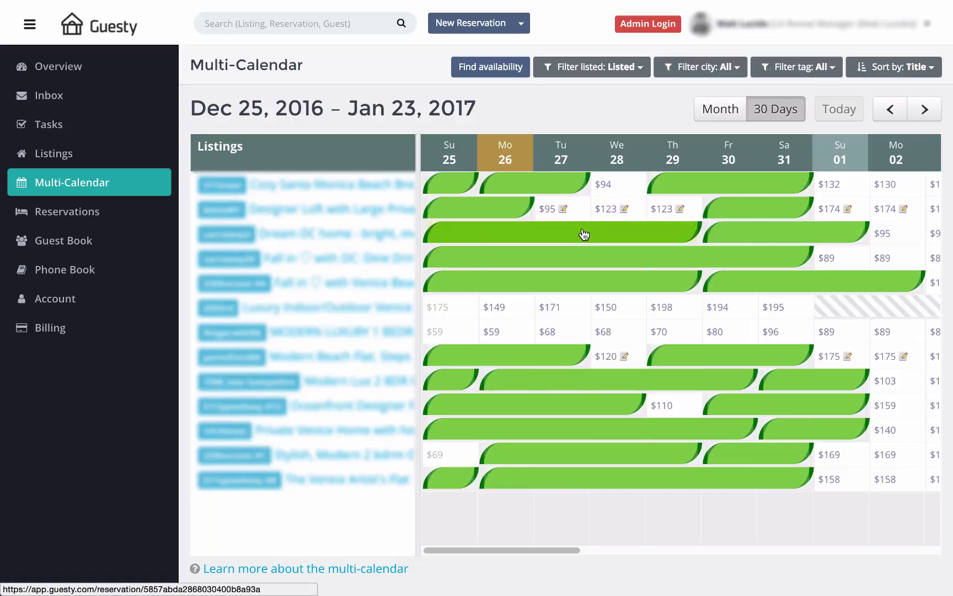
pyautogui.moveTo(583, 237)
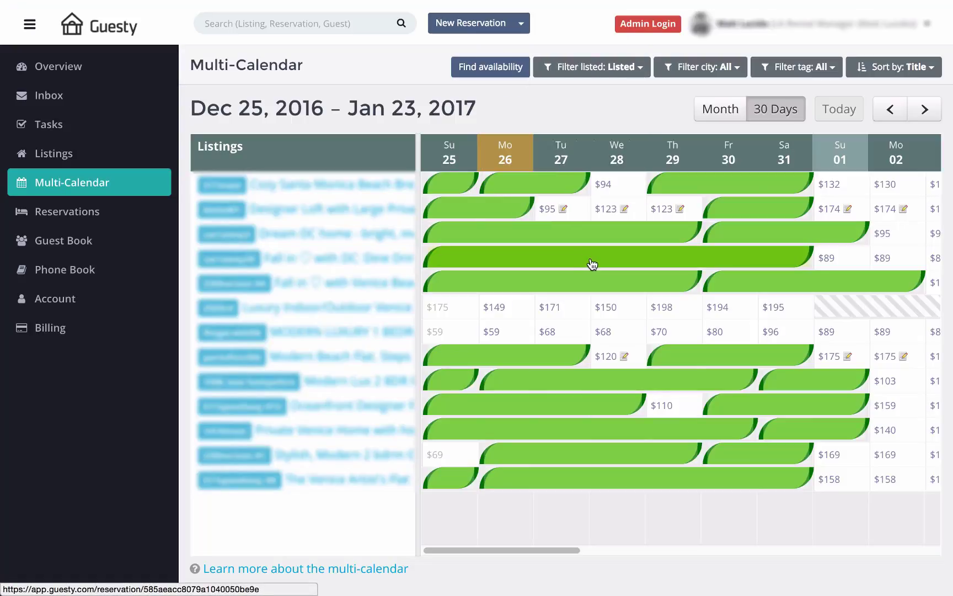
pyautogui.click(727, 67)
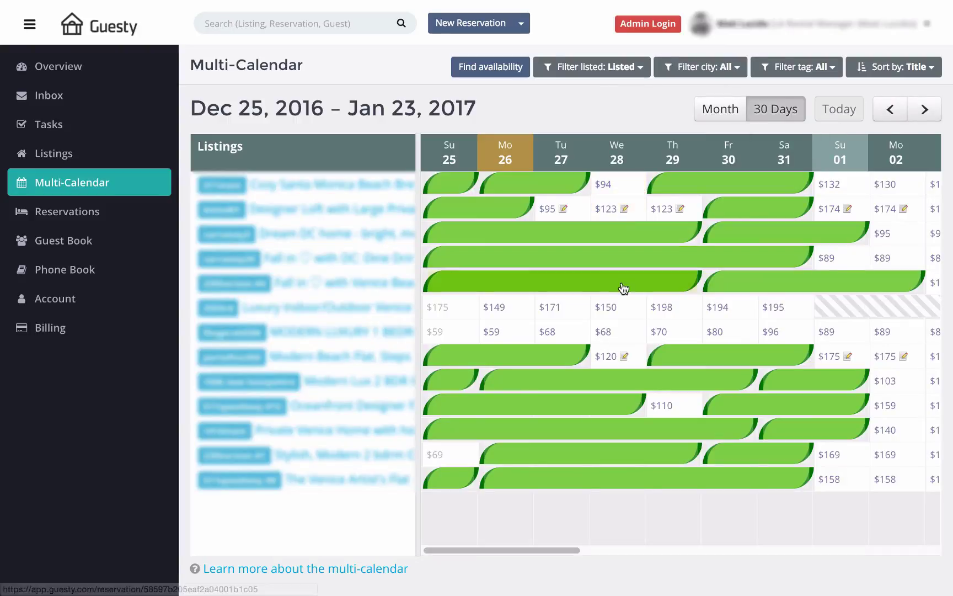
# Step: Try lowering the Dec 27 $171 price, then discard the change
pyautogui.click(538, 312)
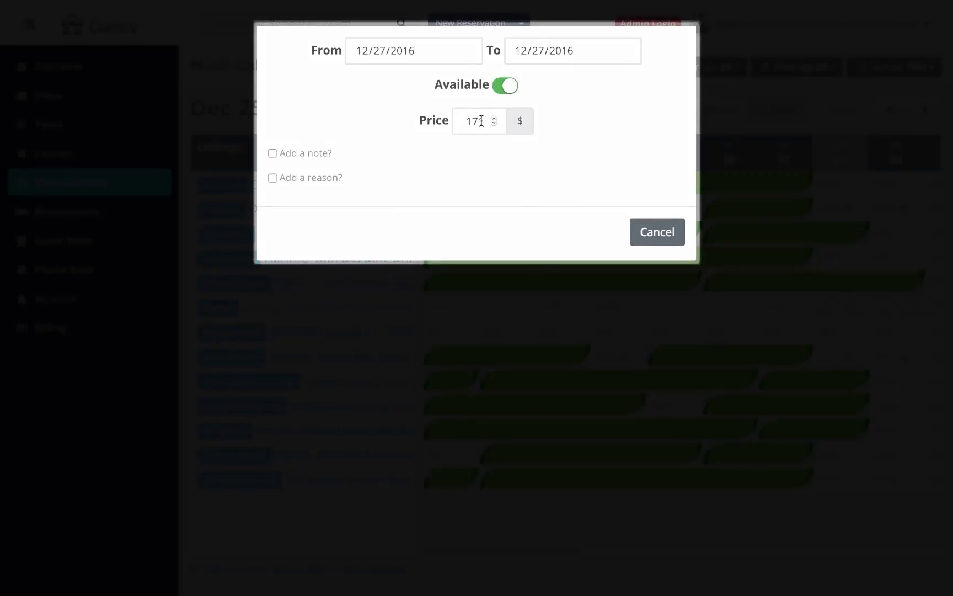
pyautogui.click(496, 123)
pyautogui.click(496, 123)
pyautogui.click(496, 123)
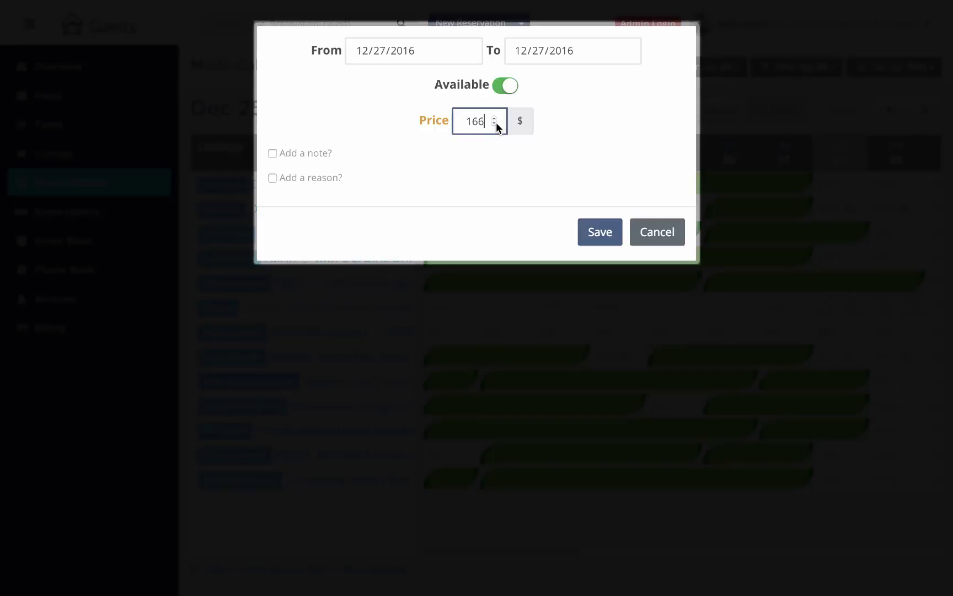
pyautogui.click(495, 123)
pyautogui.click(496, 123)
pyautogui.click(496, 123)
pyautogui.click(496, 123)
pyautogui.click(496, 123)
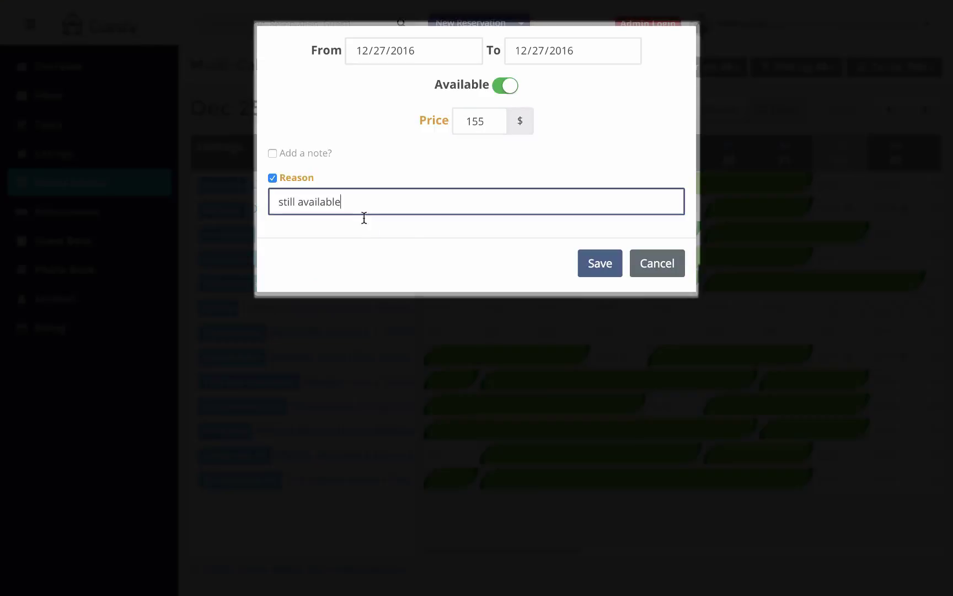
pyautogui.click(651, 267)
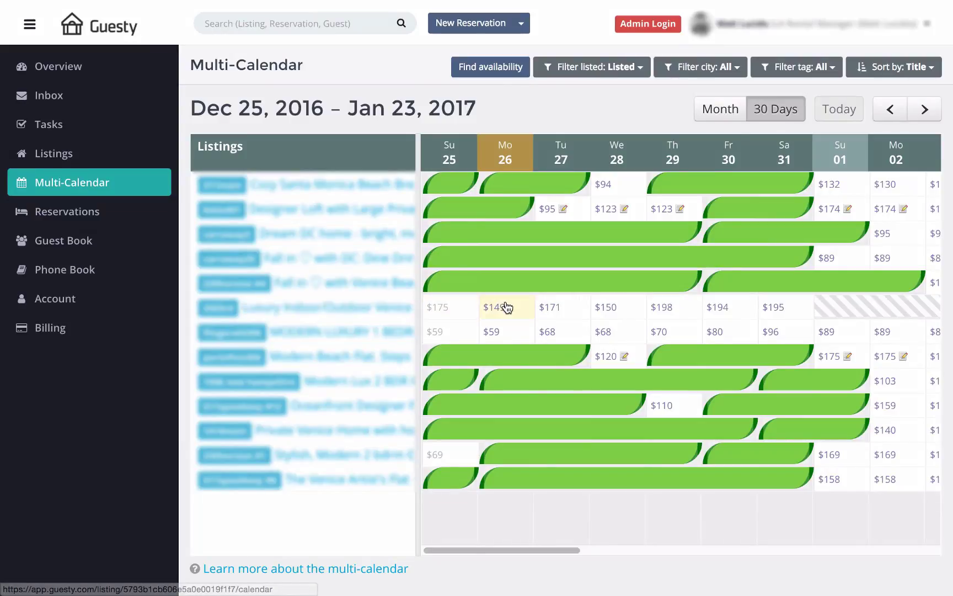
# Step: Mark the listing unavailable from 12/26/2016 to 12/29/2016 and save
pyautogui.click(507, 307)
pyautogui.click(507, 87)
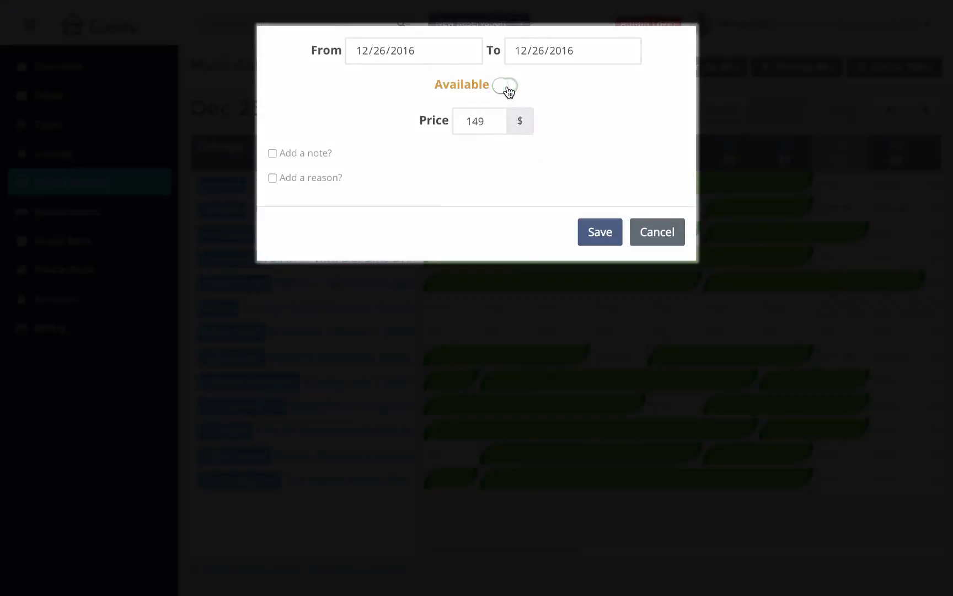
pyautogui.click(538, 50)
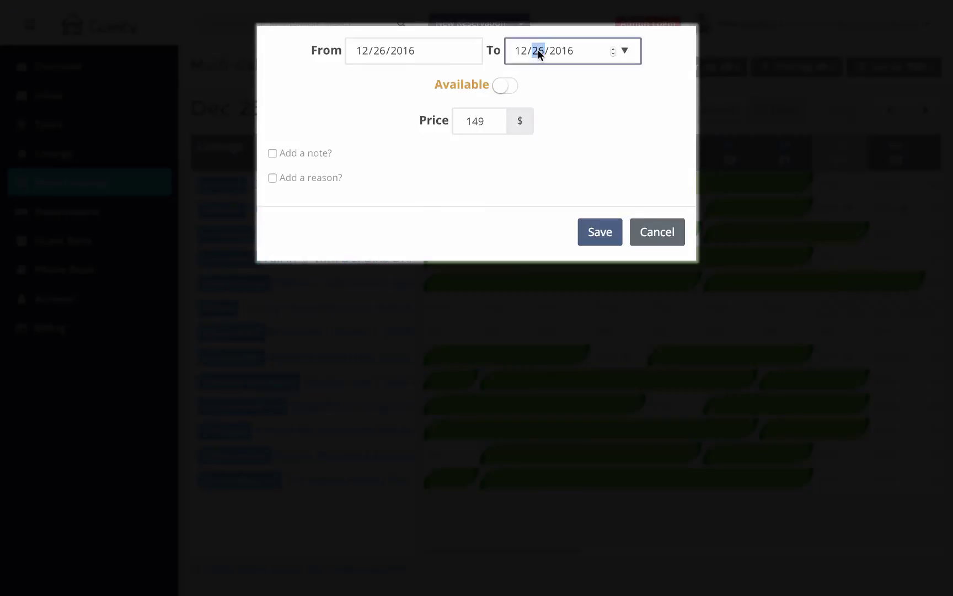
pyautogui.click(625, 51)
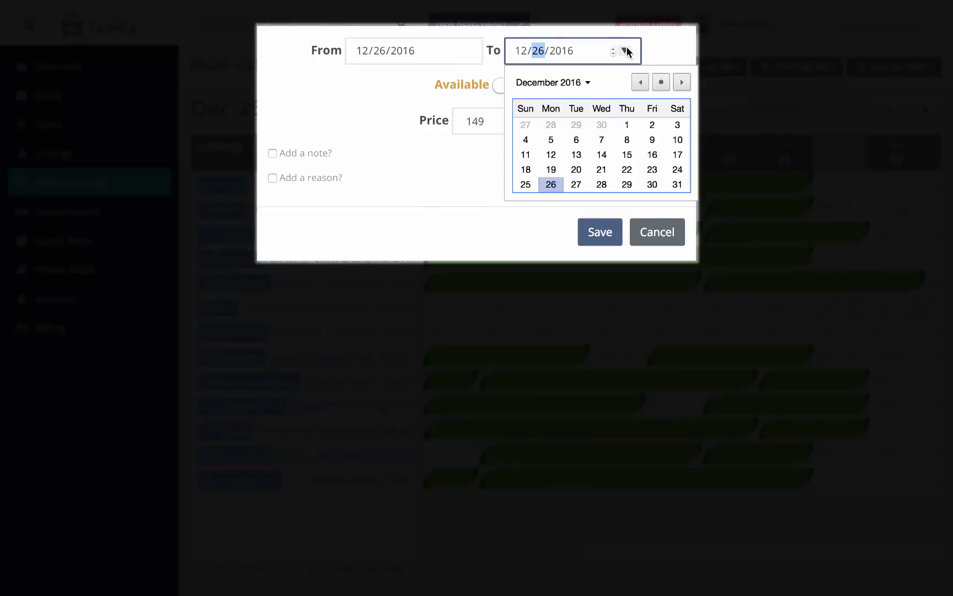
pyautogui.click(627, 185)
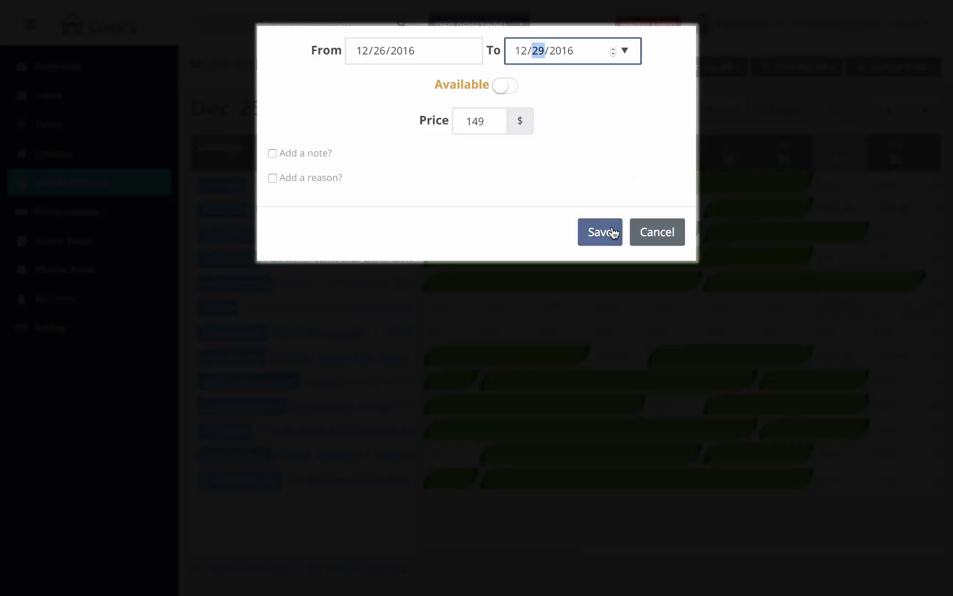
pyautogui.click(611, 232)
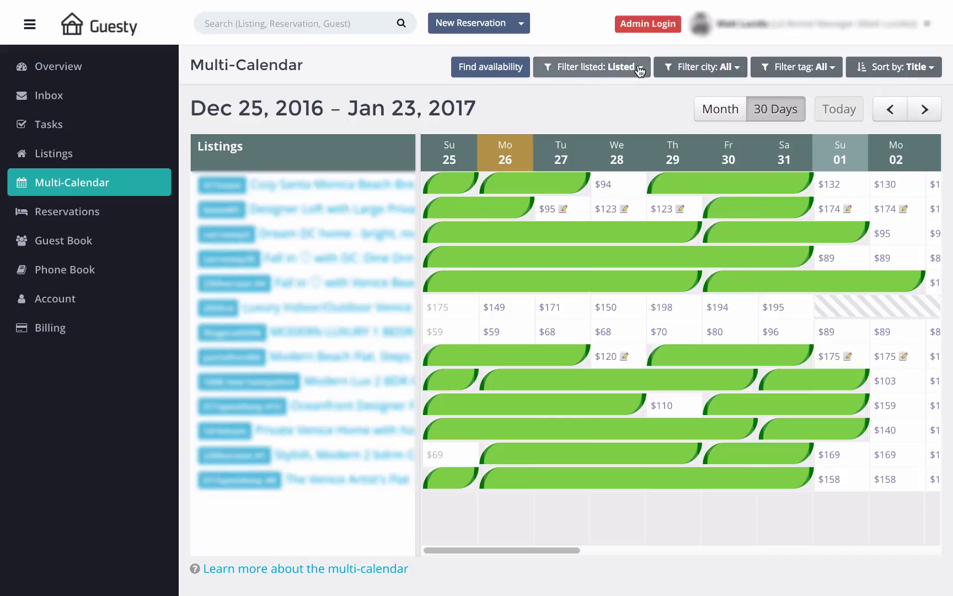
# Step: Search availability for 6 guests, 12/26/16–1/4/17, and open the matching listing's calendar
pyautogui.click(514, 70)
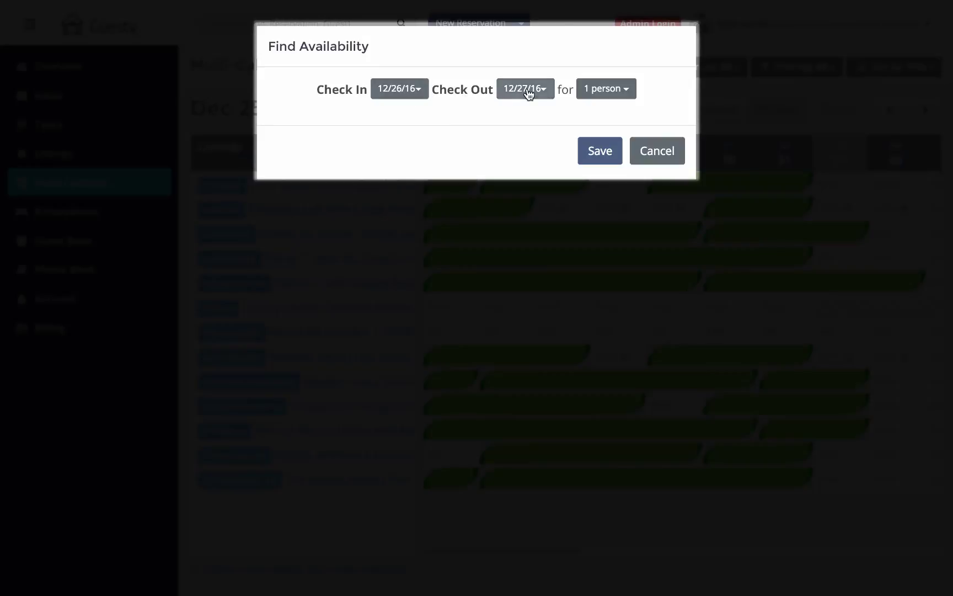
pyautogui.click(606, 89)
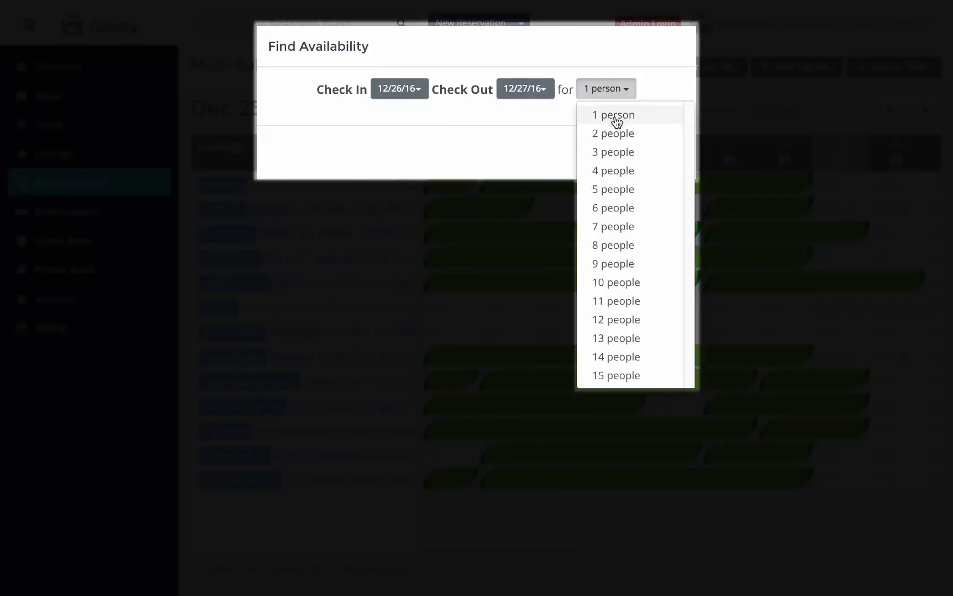
pyautogui.click(617, 208)
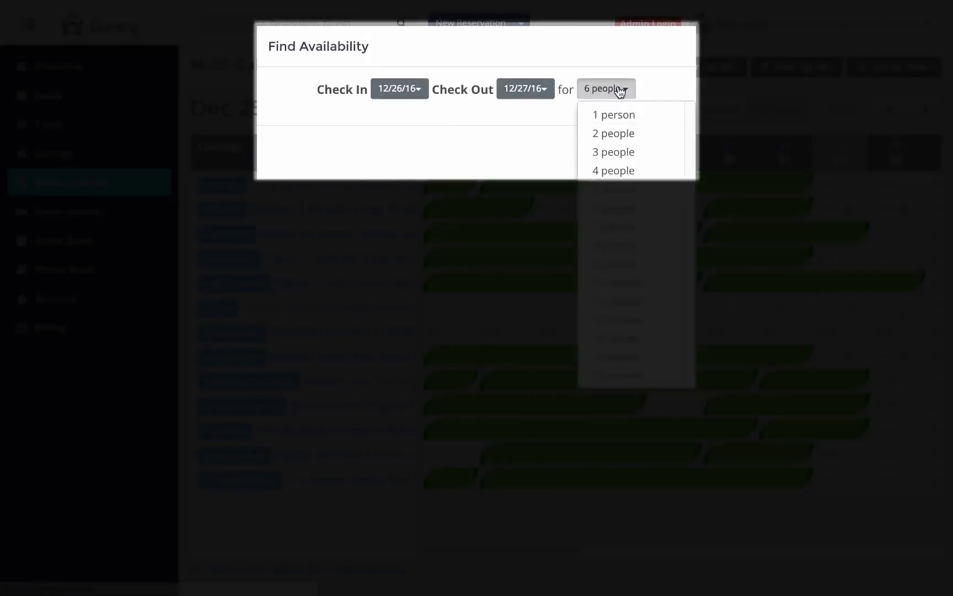
pyautogui.click(540, 91)
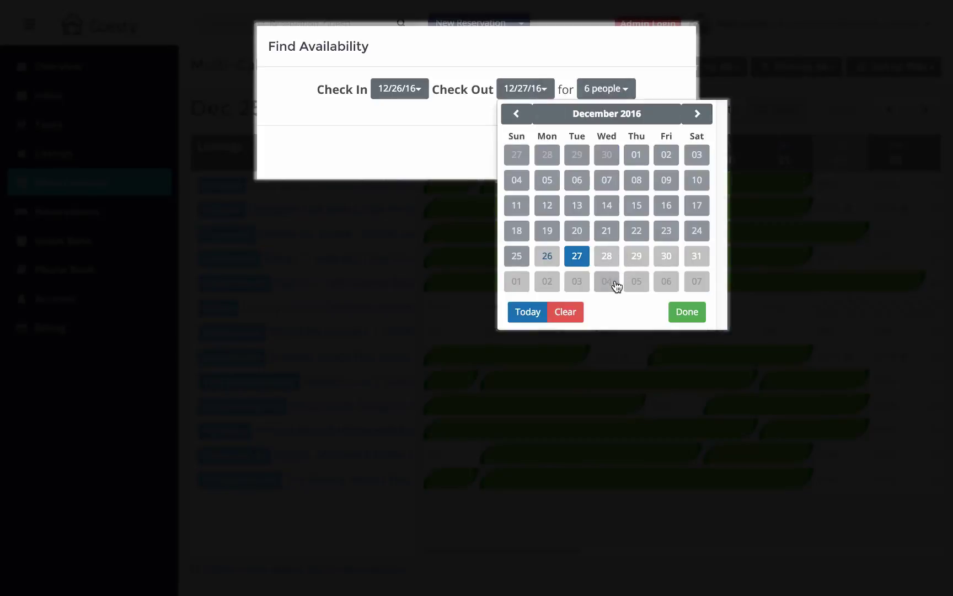
pyautogui.click(615, 283)
pyautogui.click(602, 155)
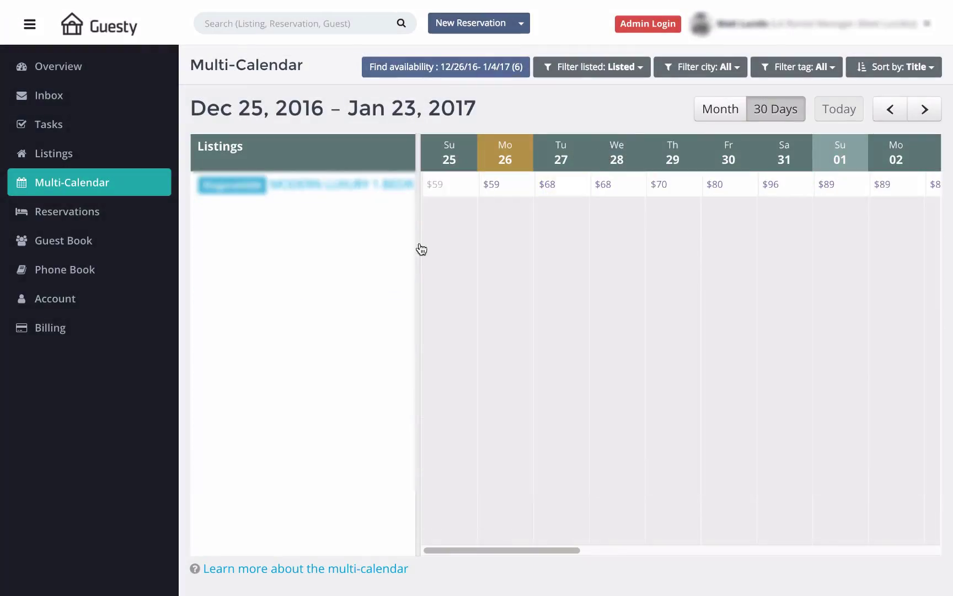
pyautogui.click(355, 185)
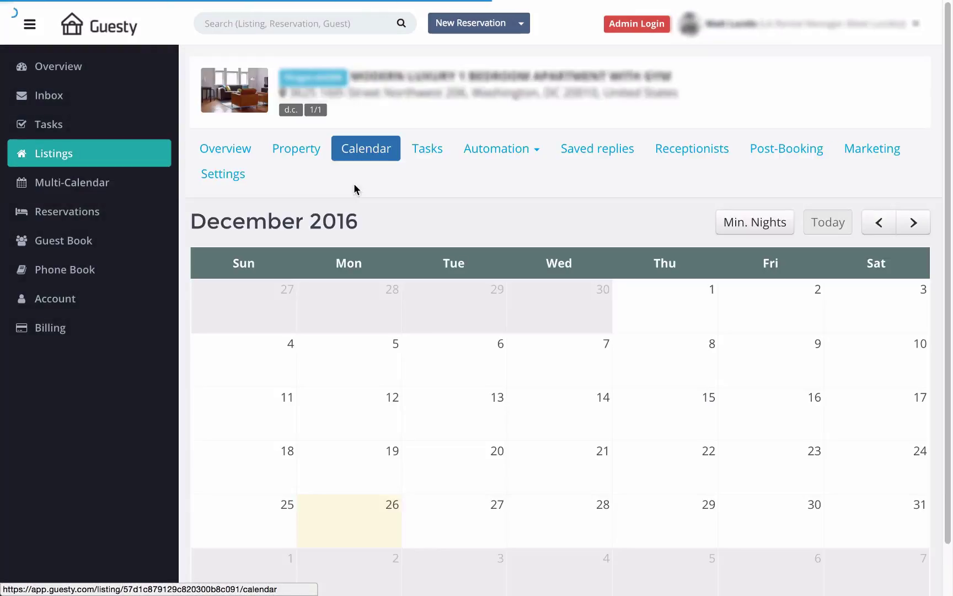